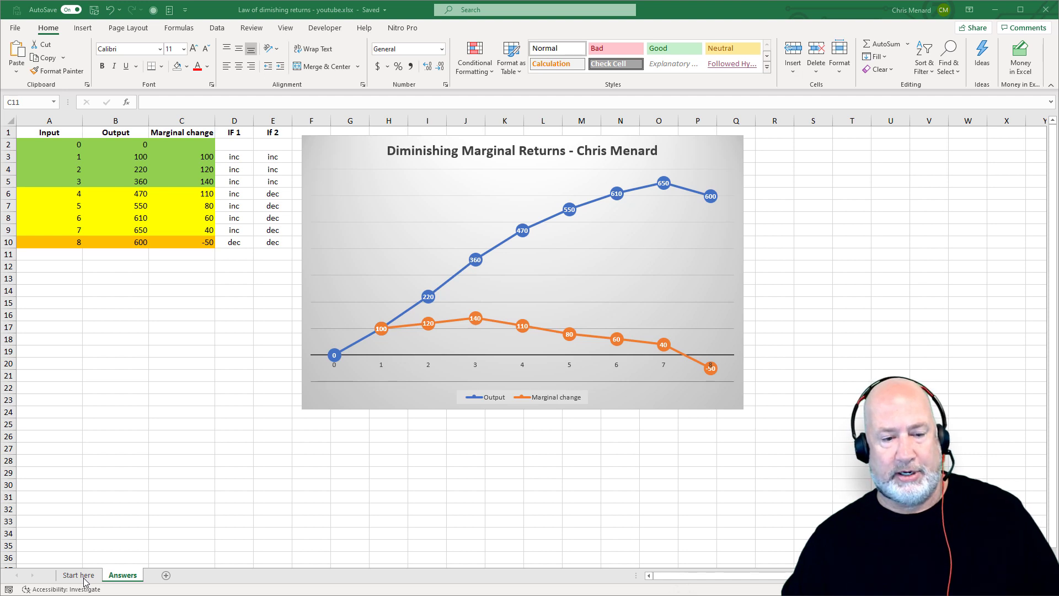
- On the Start here sheet, enter 0 under Input in A2 and 0 under Output in B2
left_click(83, 578)
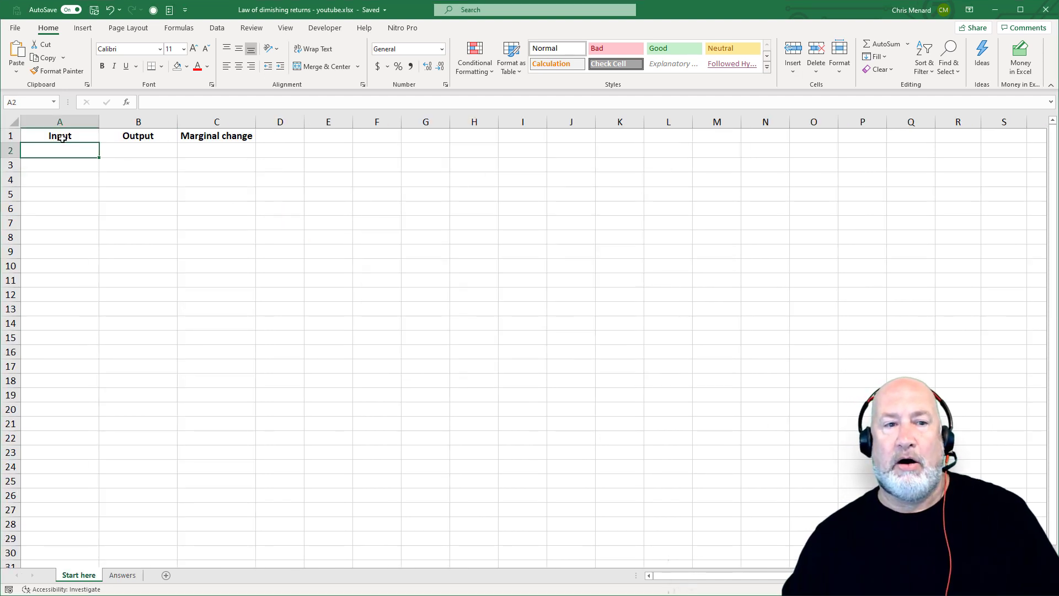
left_click_drag(60, 138, 203, 143)
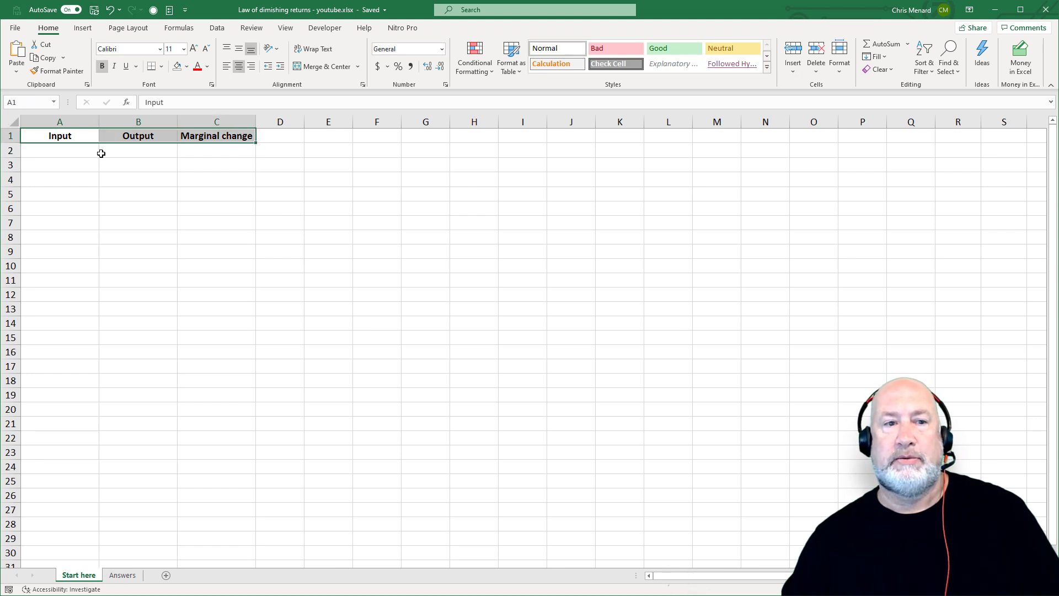
left_click(84, 157)
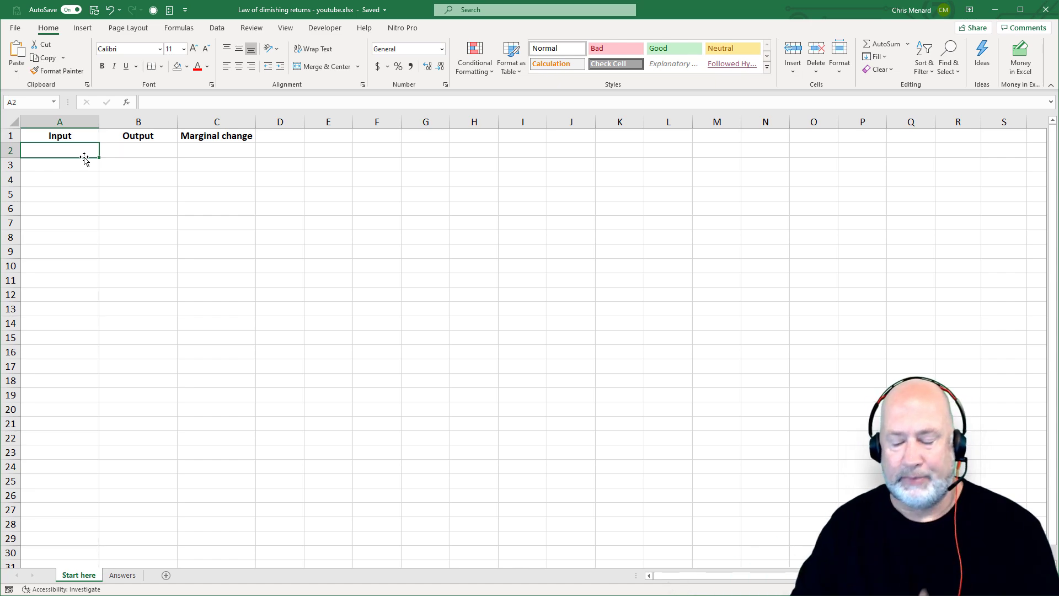
type("0")
key("Return")
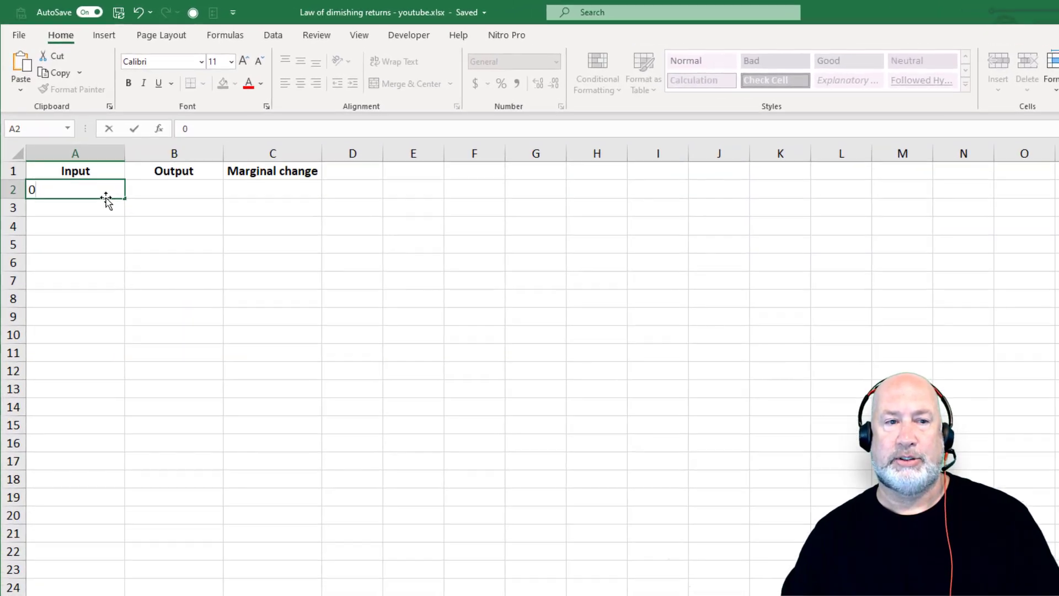
key("Up")
key("Right")
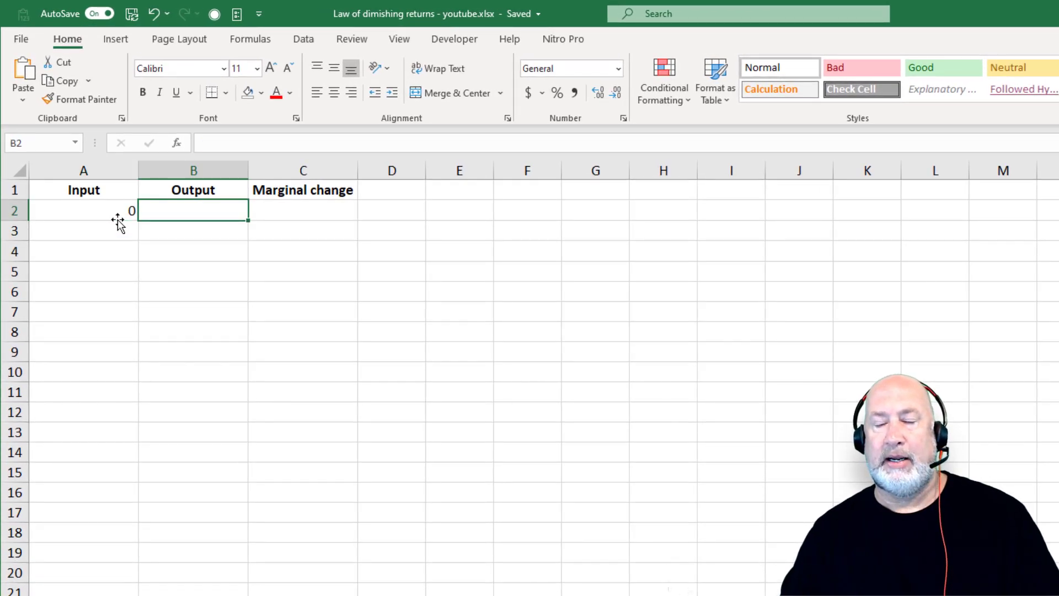
key("Left")
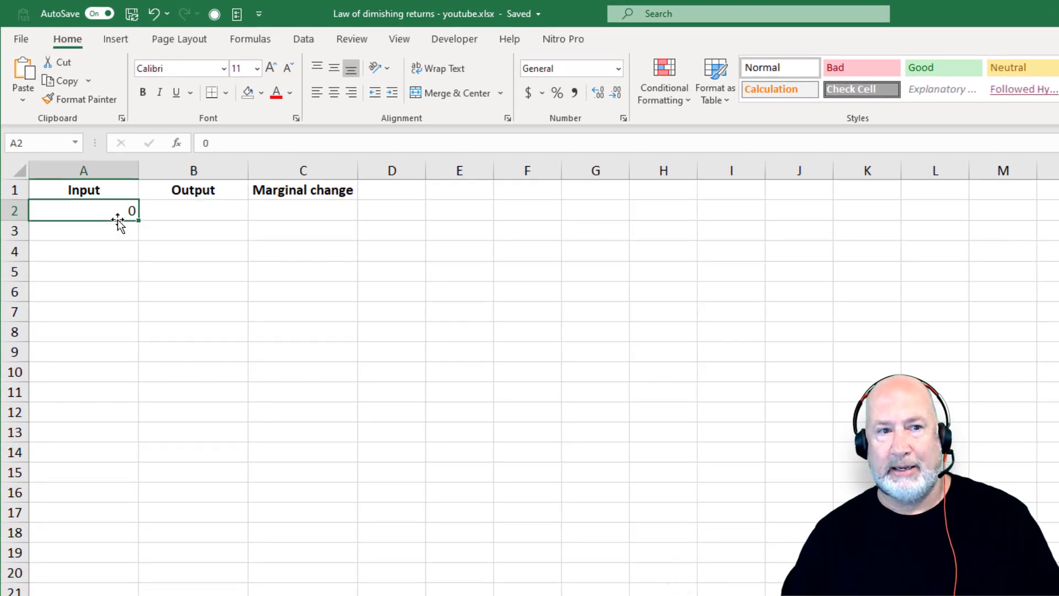
key("Right")
type("0")
key("Tab")
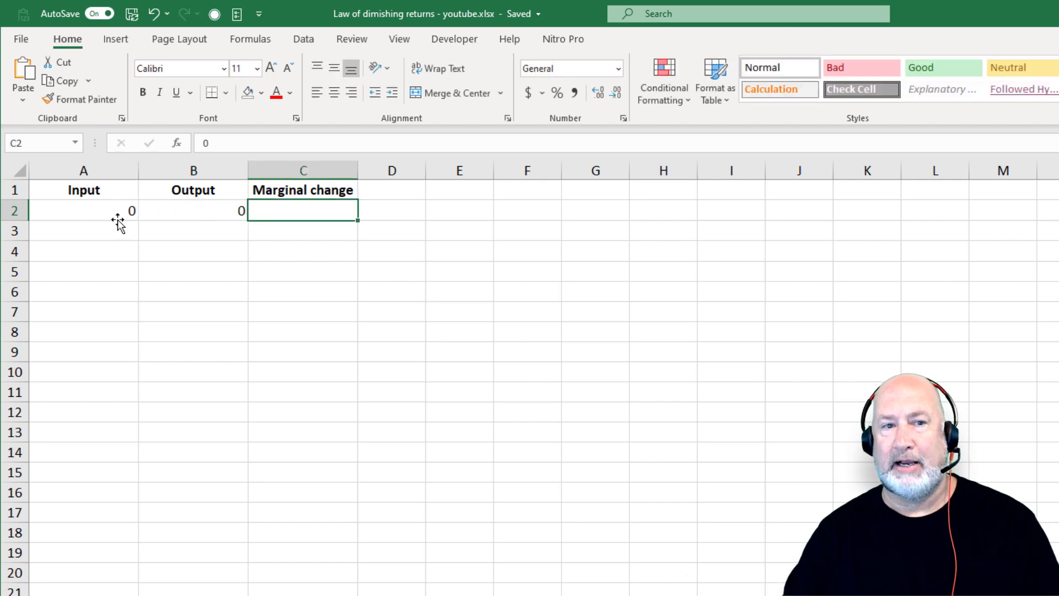
- Clear the Marginal change heading from cell C1
key("Left")
key("Left")
key("Up")
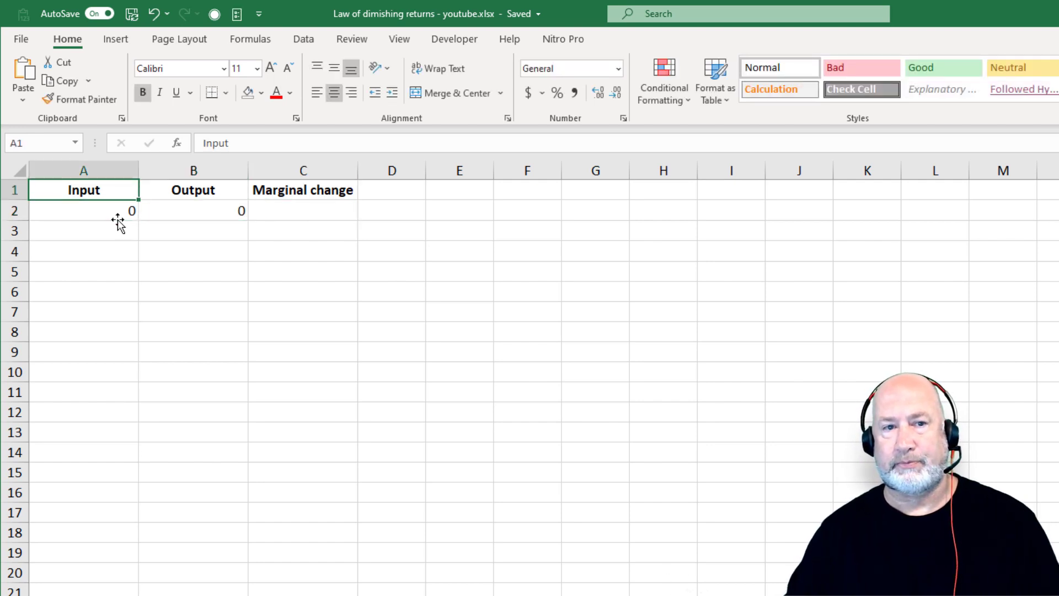
left_click(274, 187)
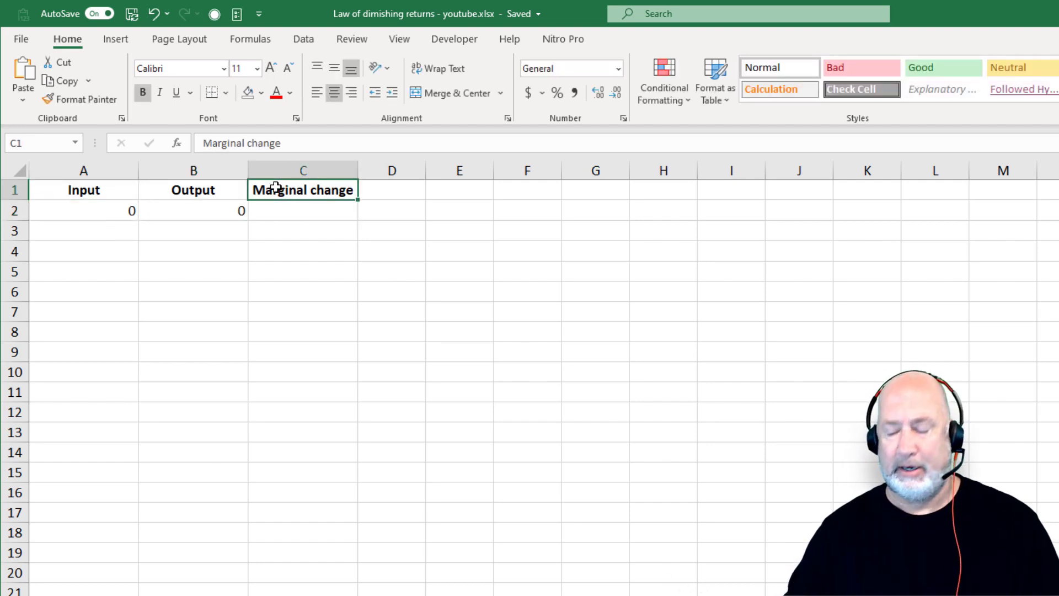
key("Delete")
- Fill row 3 with an Input of 1 and an Output of 100
key("Left")
key("Left")
key("Down")
key("Down")
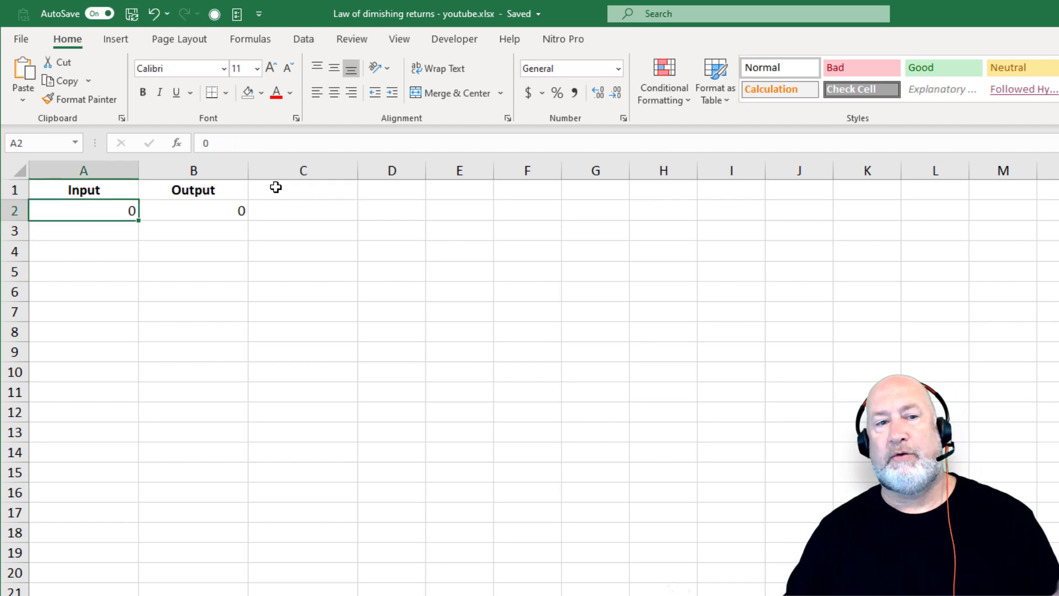
type("1")
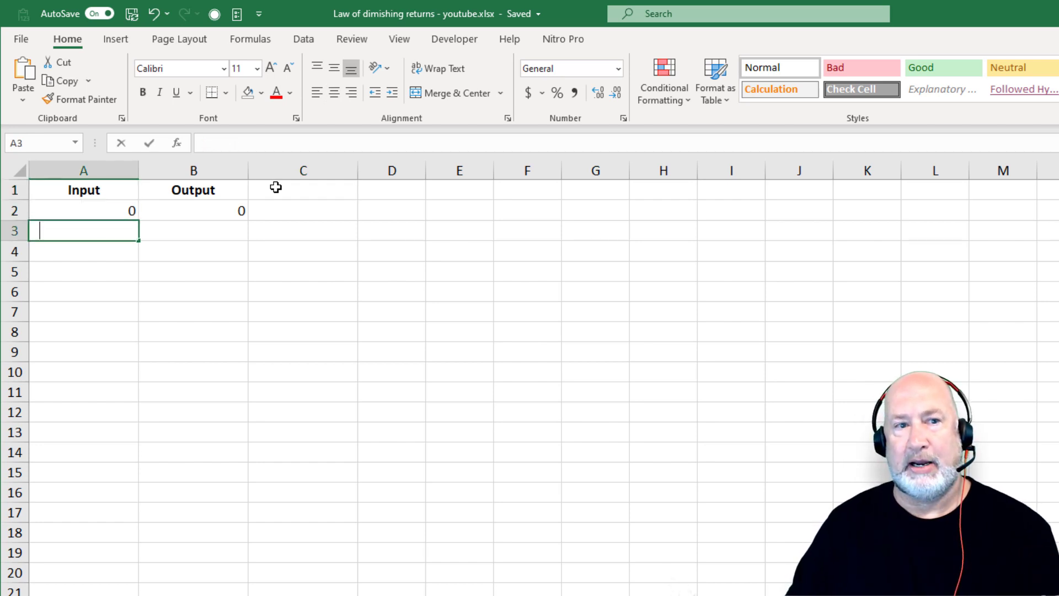
key("Tab")
type("100")
key("Return")
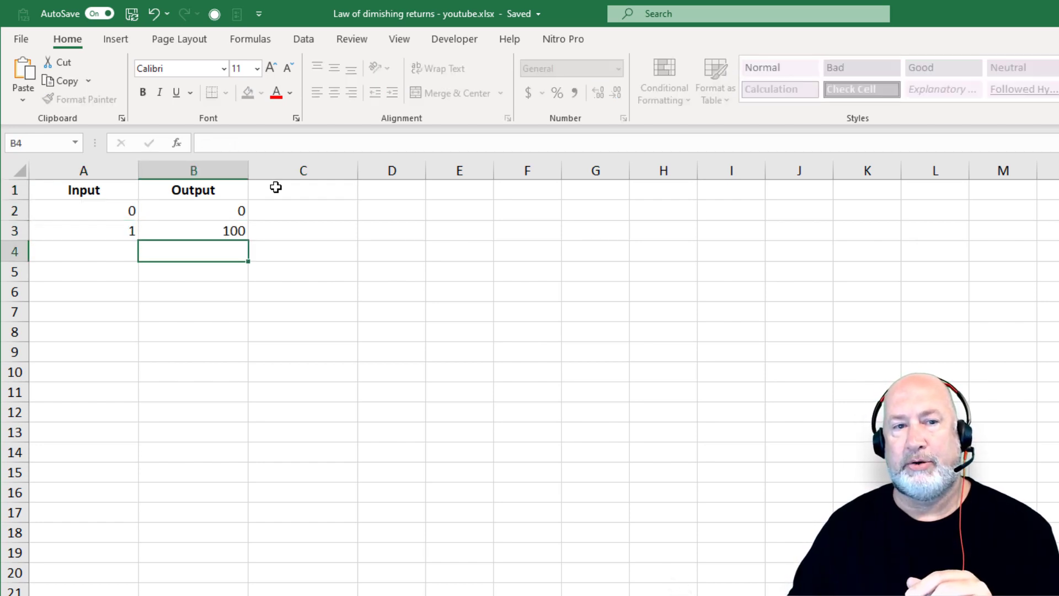
- Fill row 4 with an Input of 2 and an Output of 220
type("2")
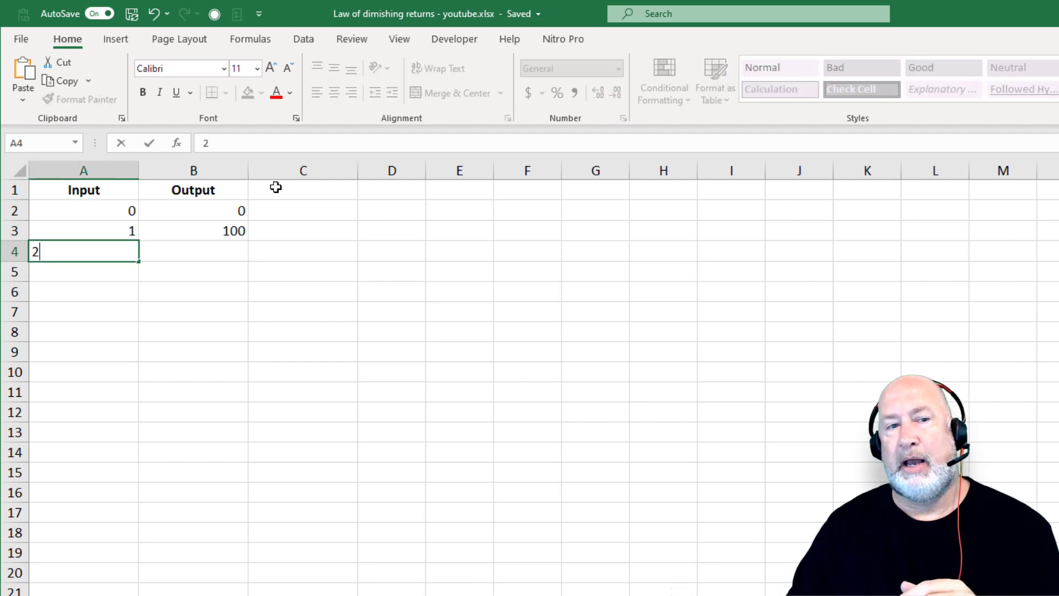
key("Tab")
type("220")
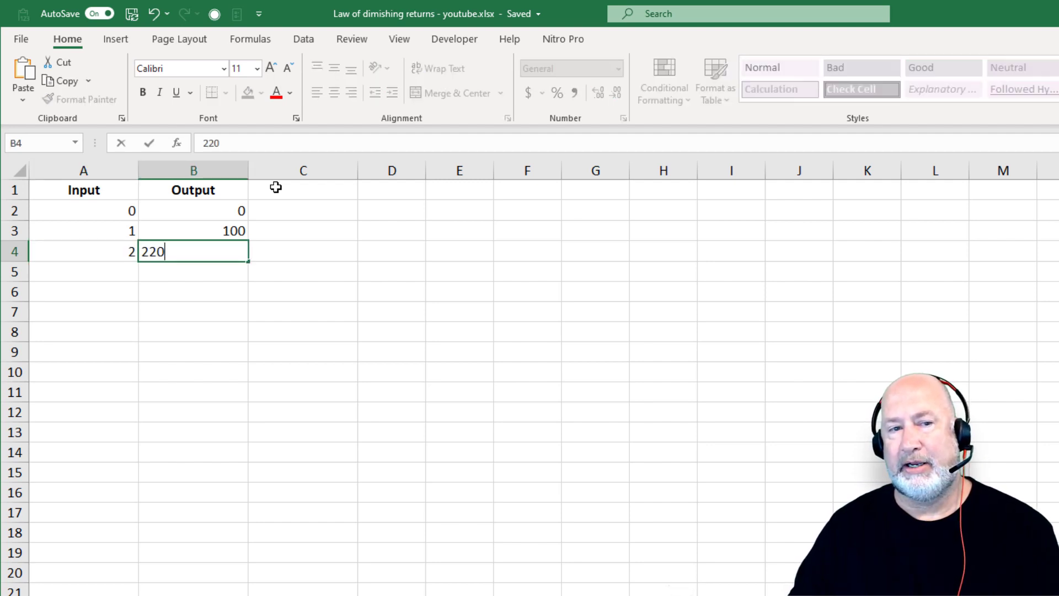
key("Return")
key("Up")
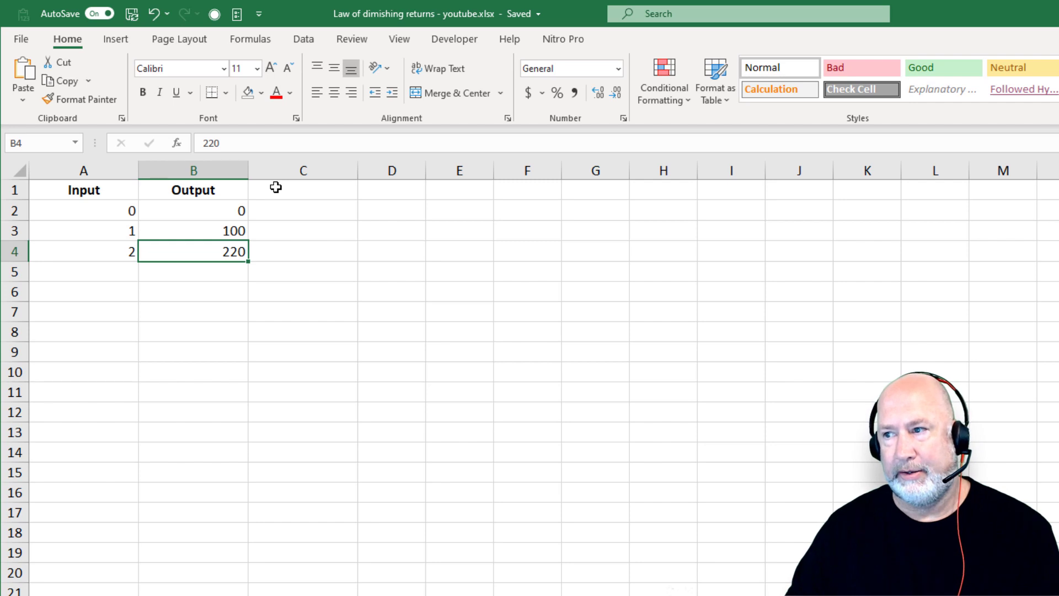
- Fill row 5 with an Input of 3 and an Output of 360
key("Left")
key("Down")
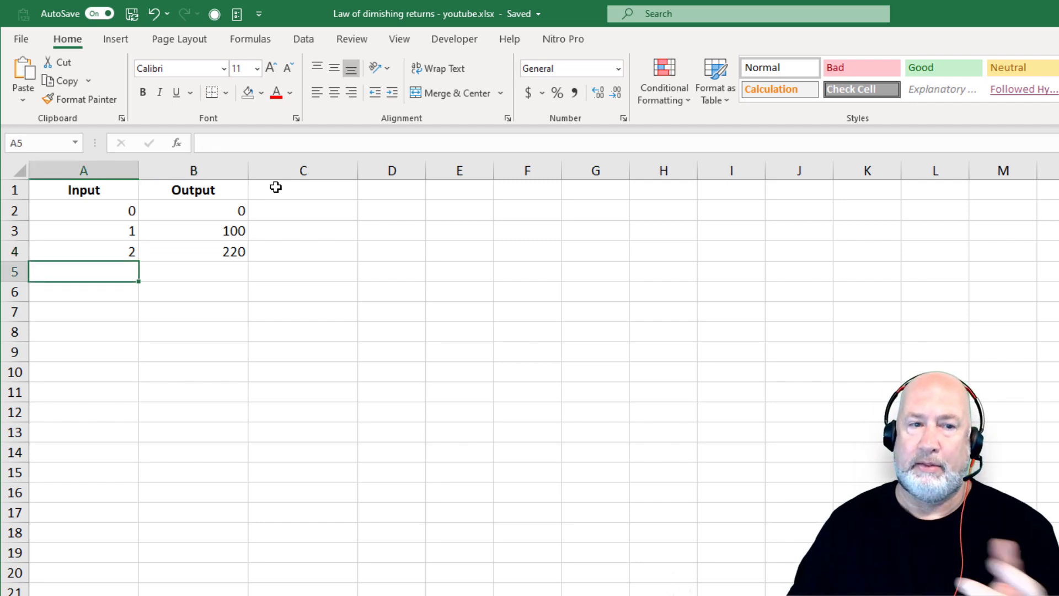
type("3")
key("Tab")
type("360")
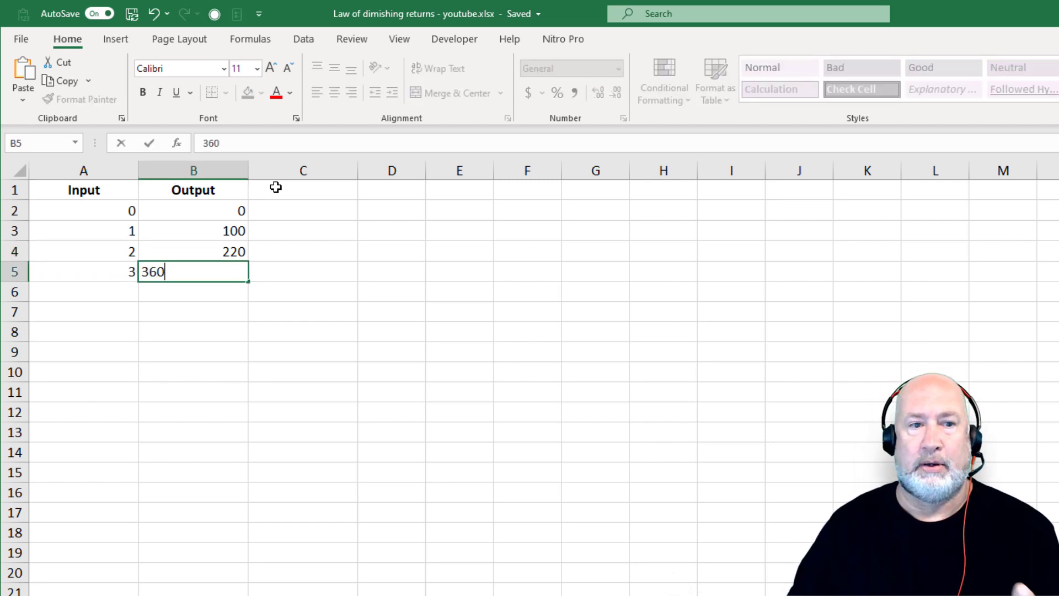
key("Return")
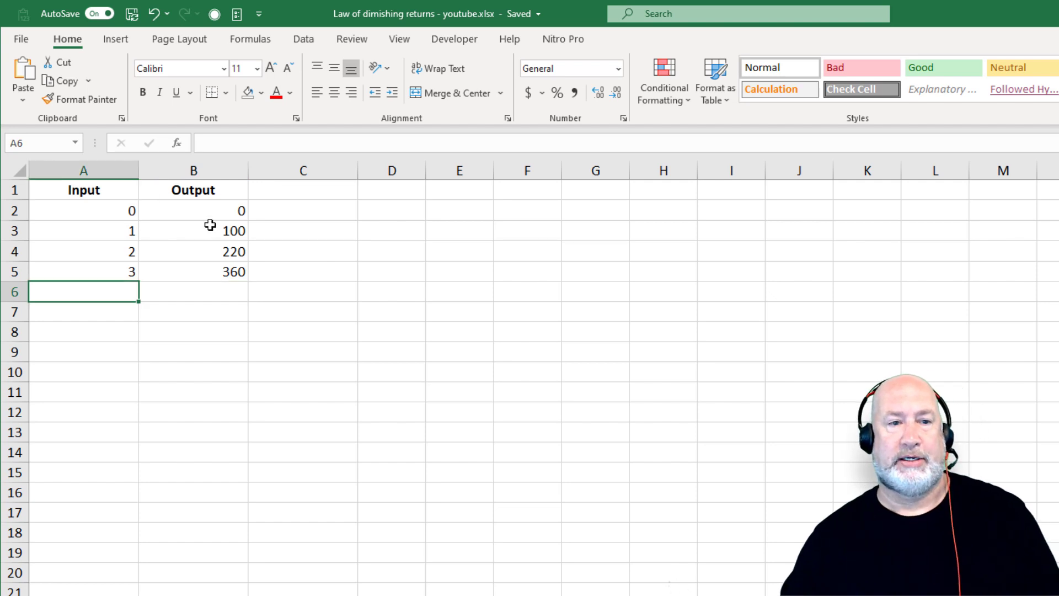
- Extend the Input series from A4:A5 to 8 in A10, and paste the clipboard history values 470, 550, 610, 650 and 600 into B6:B10
left_click(124, 258)
left_click_drag(125, 263, 159, 386)
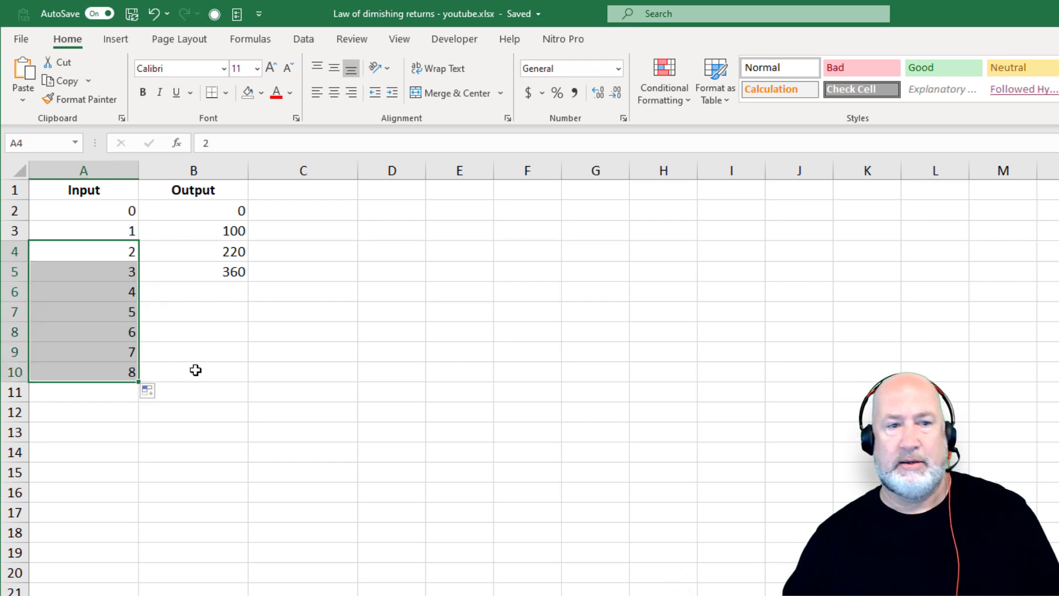
left_click(226, 292)
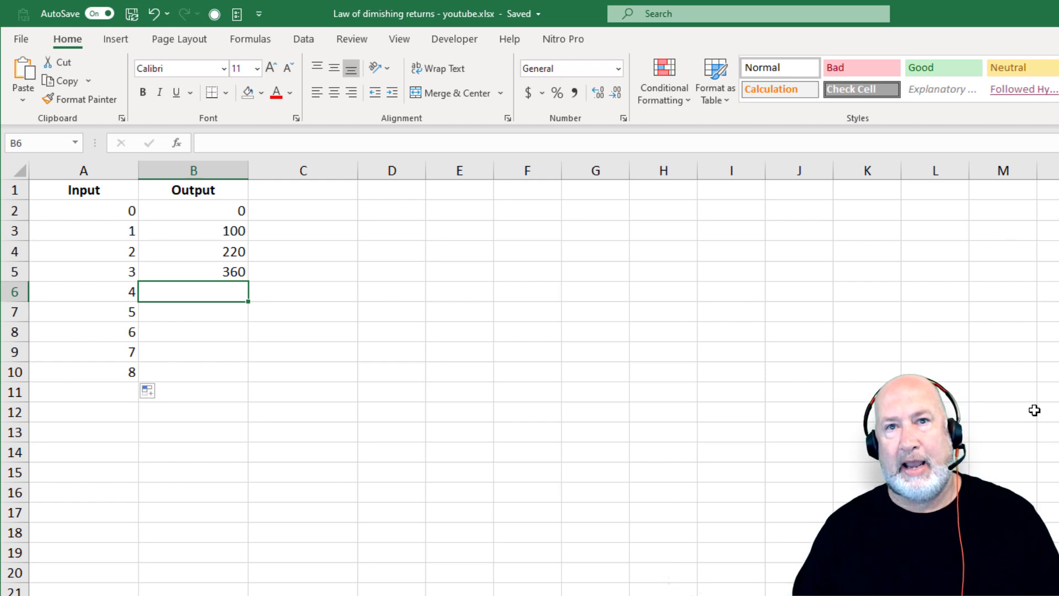
key("super+v")
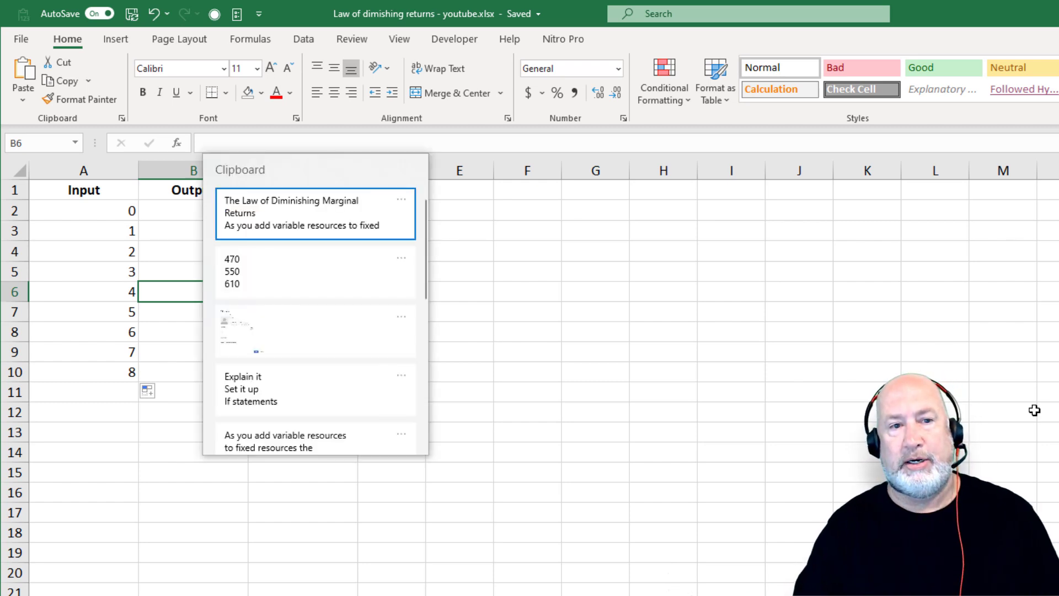
left_click(319, 277)
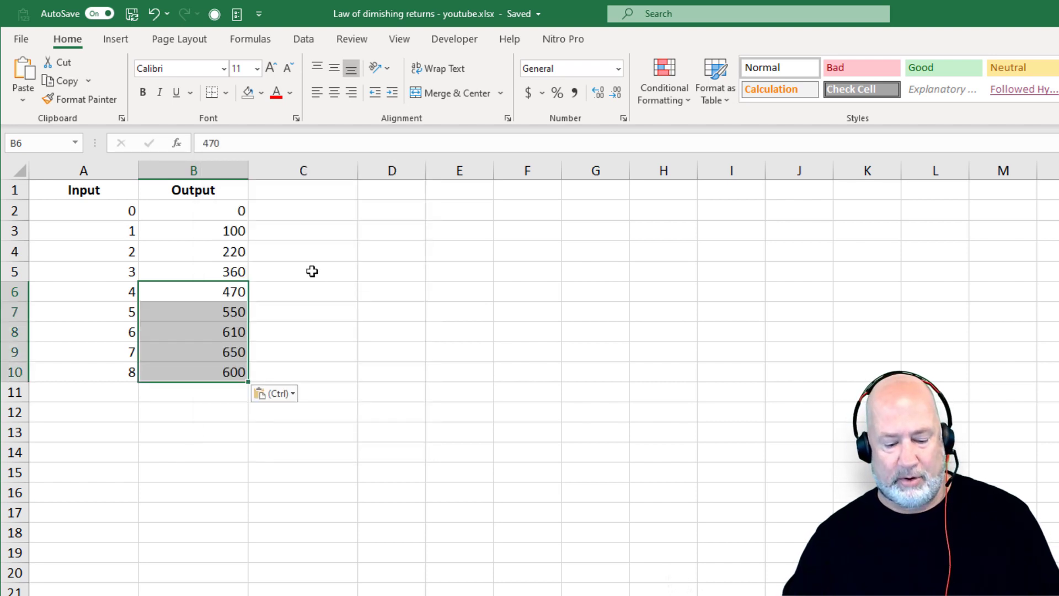
key("Escape")
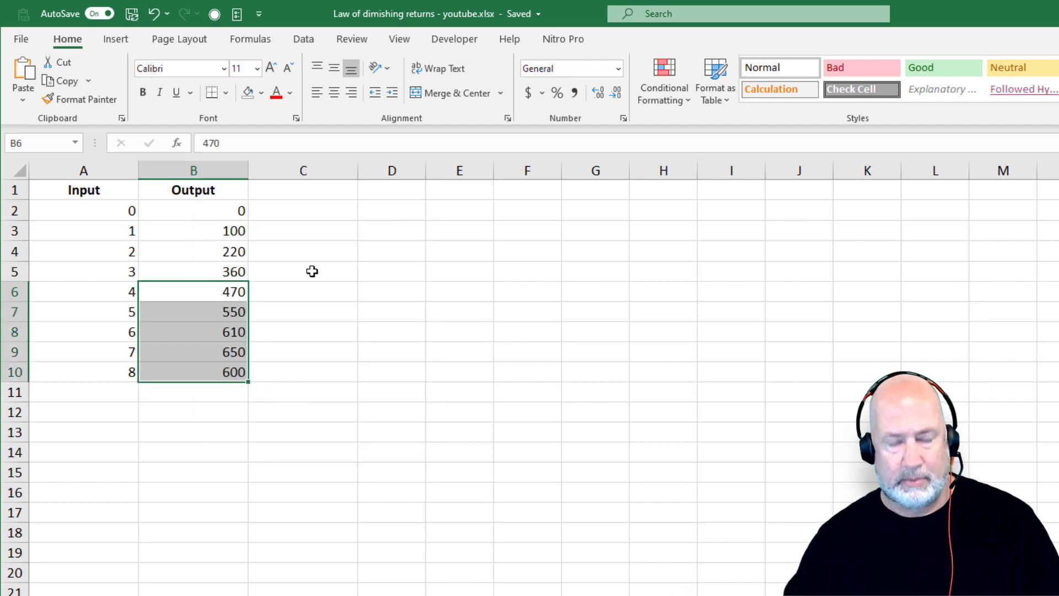
left_click(312, 271)
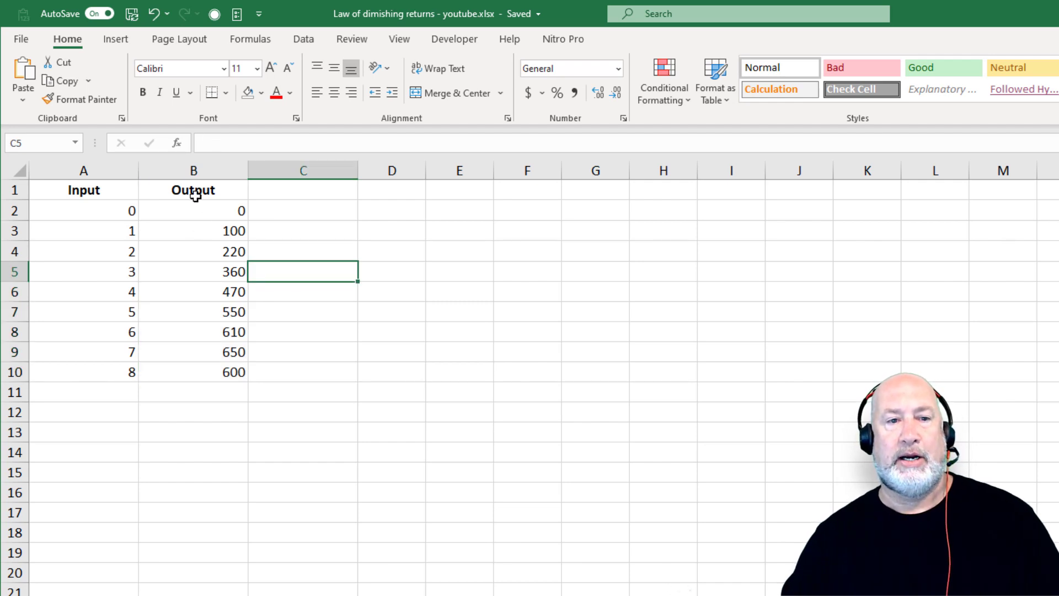
- Enter the heading "Marginal change" in cell C1
left_click(88, 196)
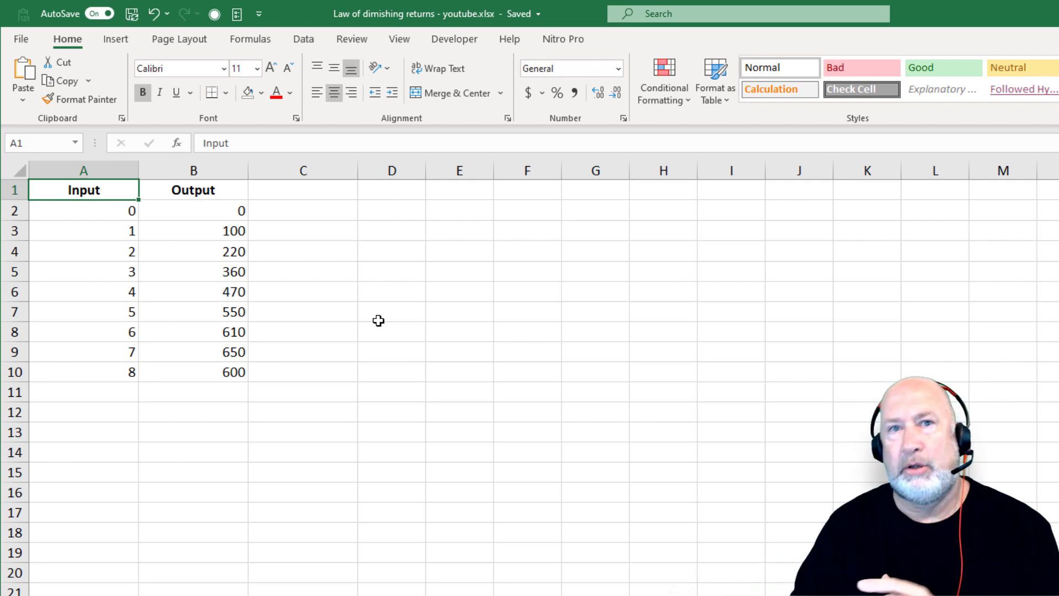
key("Right")
key("Right")
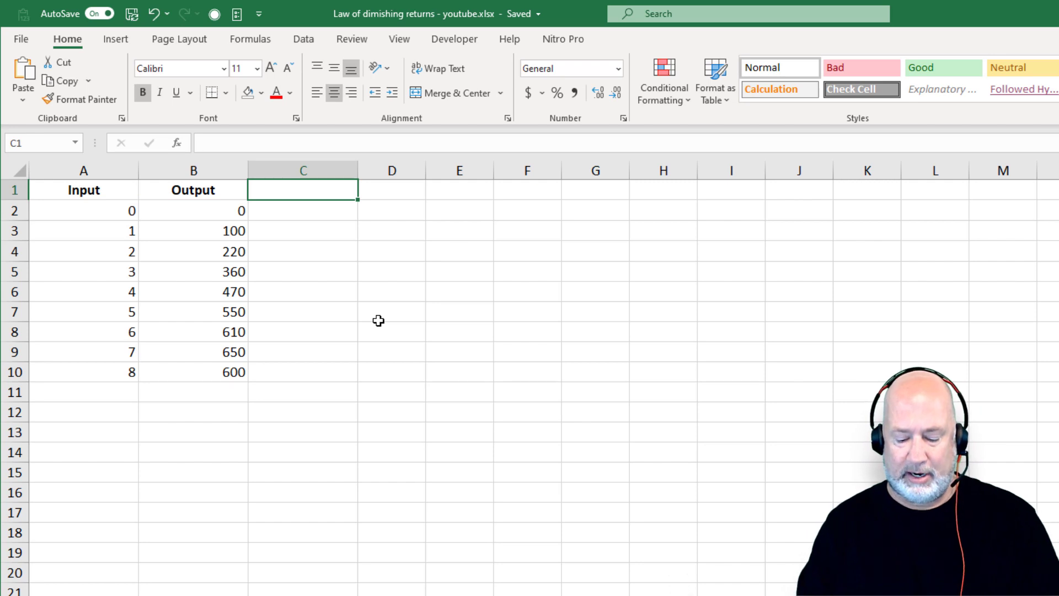
type("M")
key("BackSpace")
type("Ma")
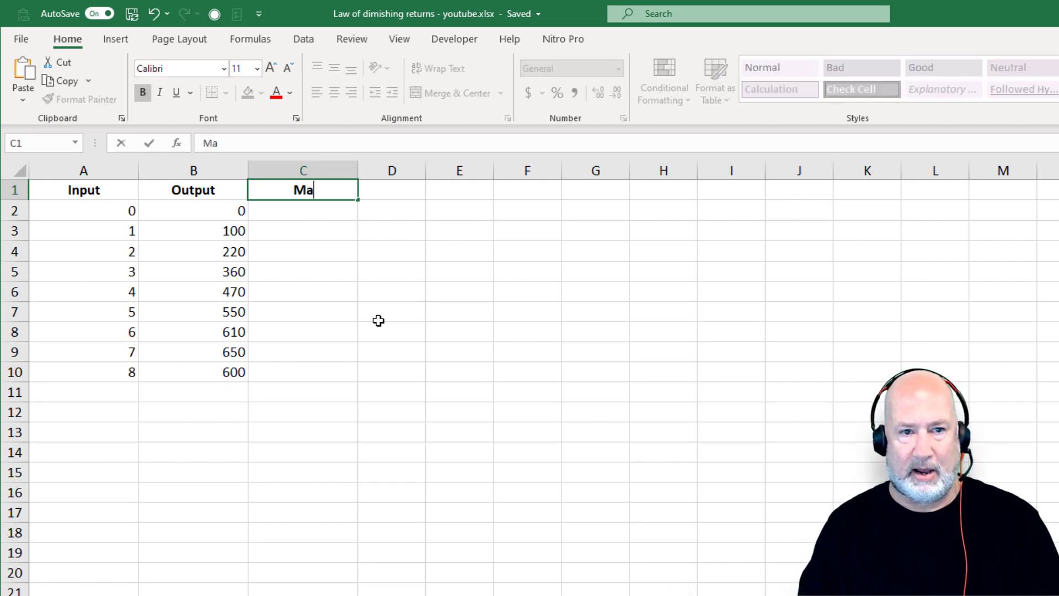
type("rgina")
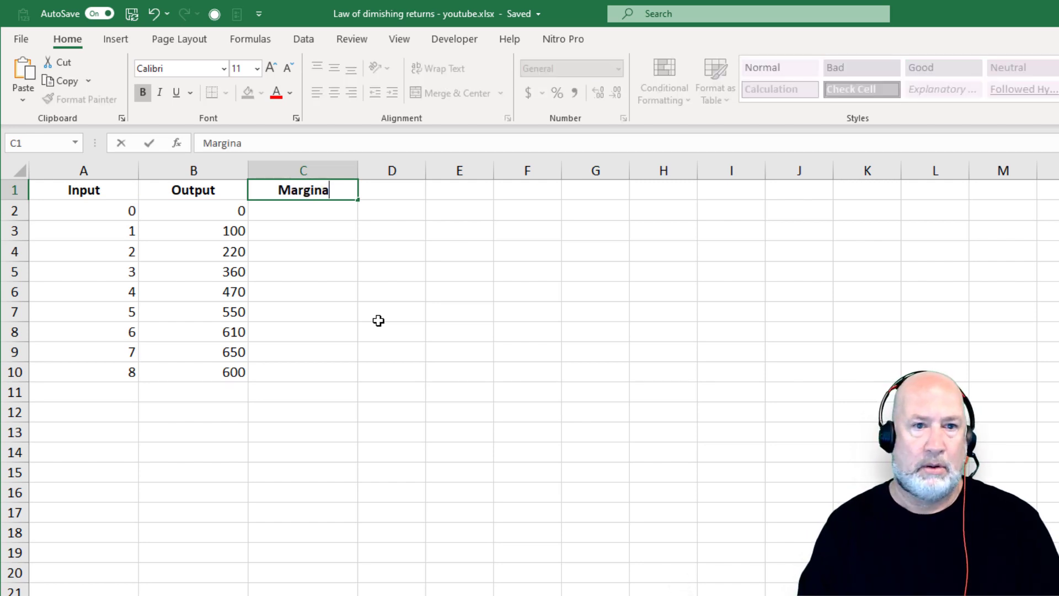
type("l change")
key("Return")
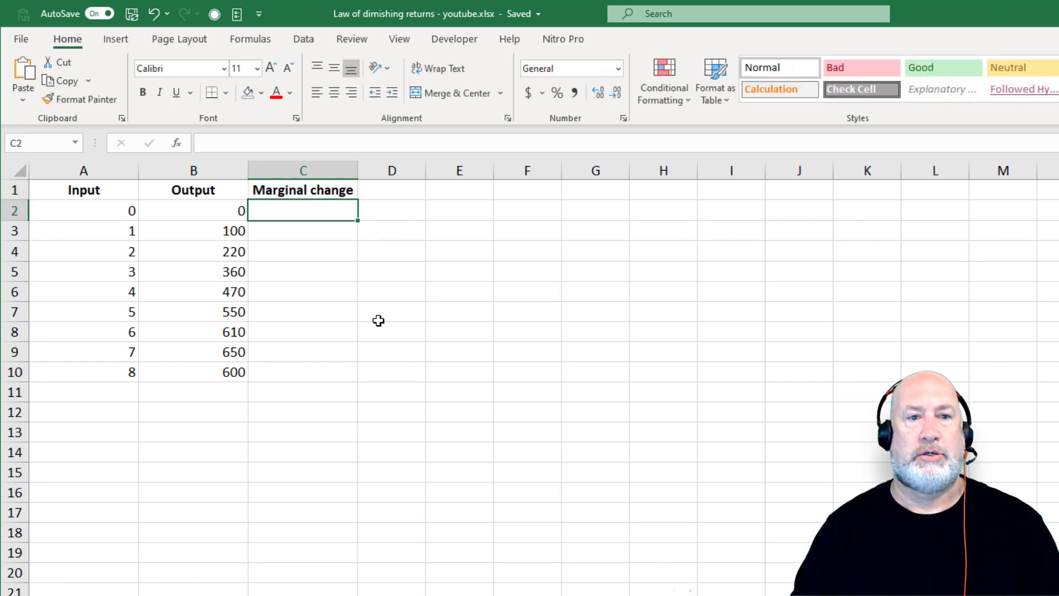
- Enter the formula =B3-B2 in C3 to calculate the first marginal change
key("Down")
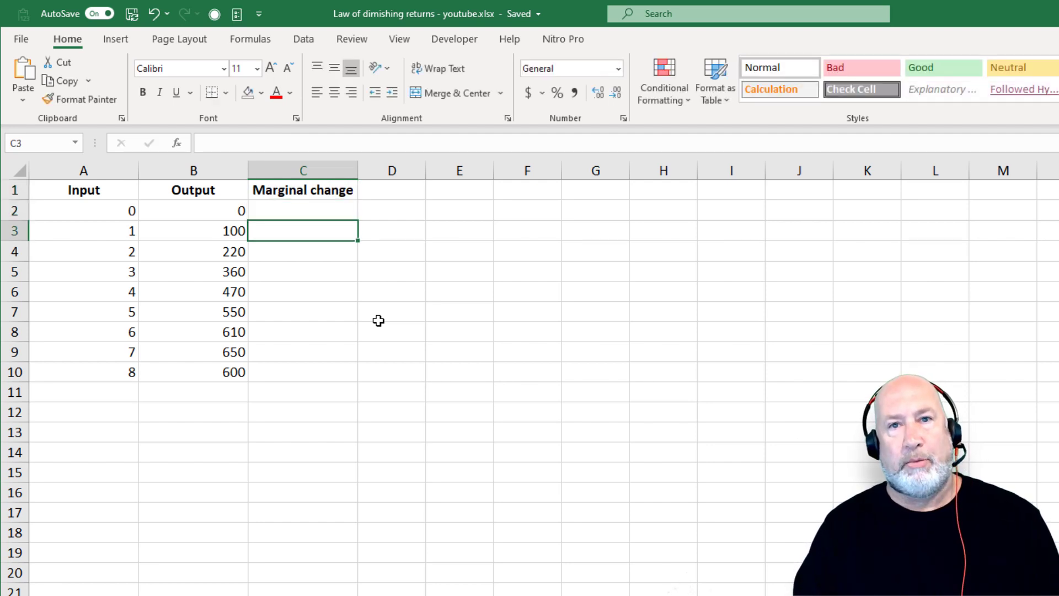
type("=")
key("Left")
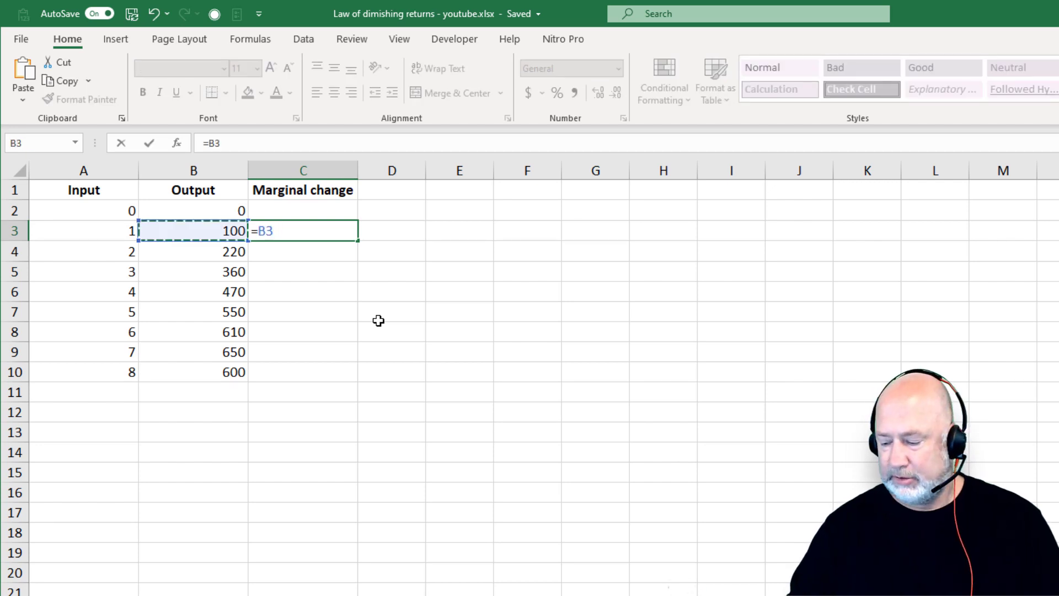
type("-")
key("Up")
key("Left")
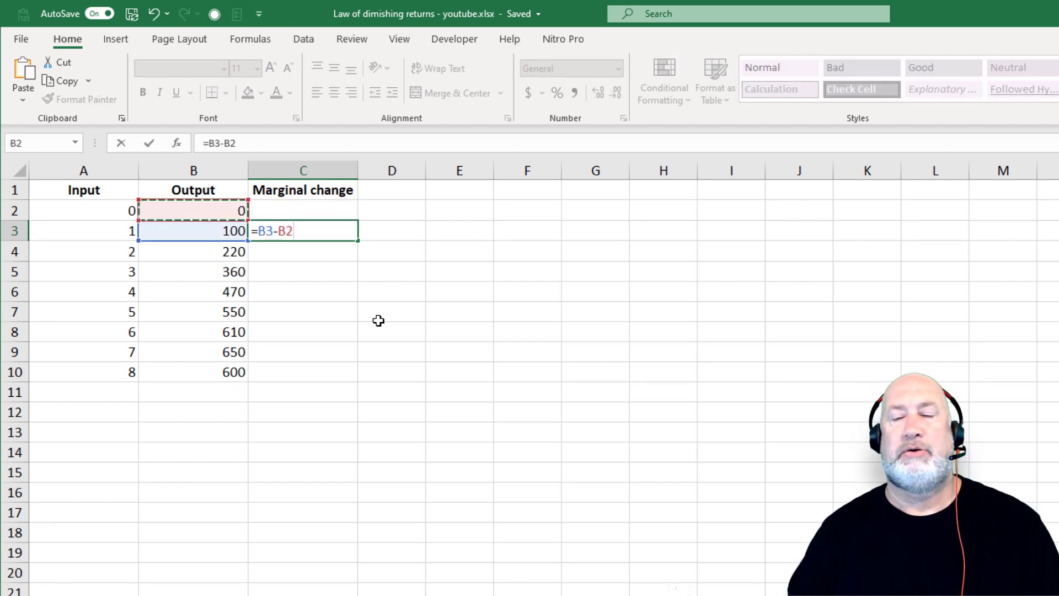
key("Return")
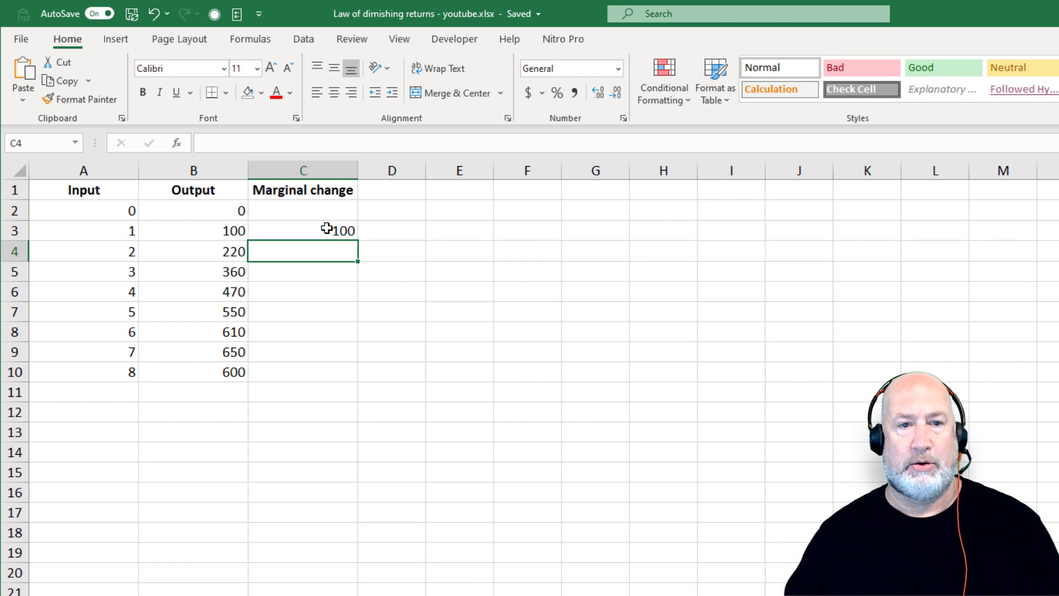
- Copy the marginal change formula from C3 down through C10
left_click(326, 228)
left_click_drag(359, 239, 360, 284)
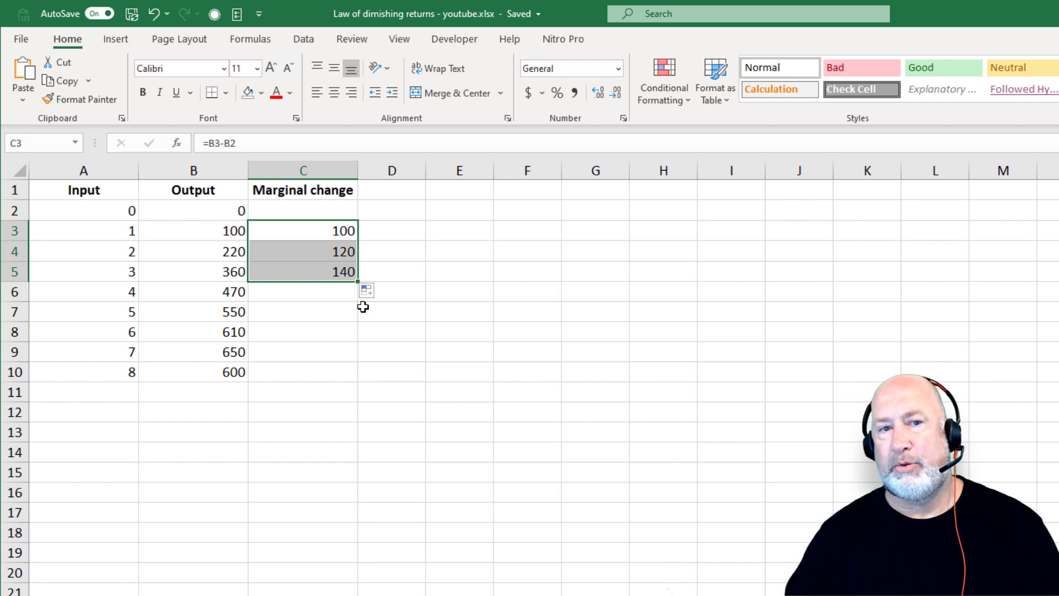
left_click_drag(358, 282, 360, 379)
left_click(445, 368)
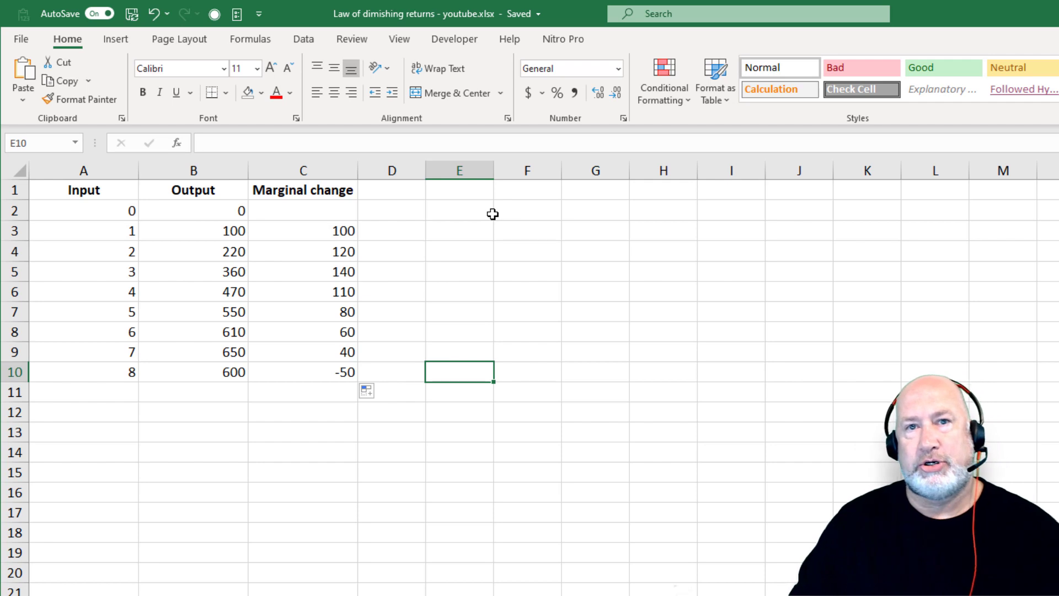
- Examine row by row how the Output values in column B and the marginal changes in C3:C6 develop
left_click(203, 233)
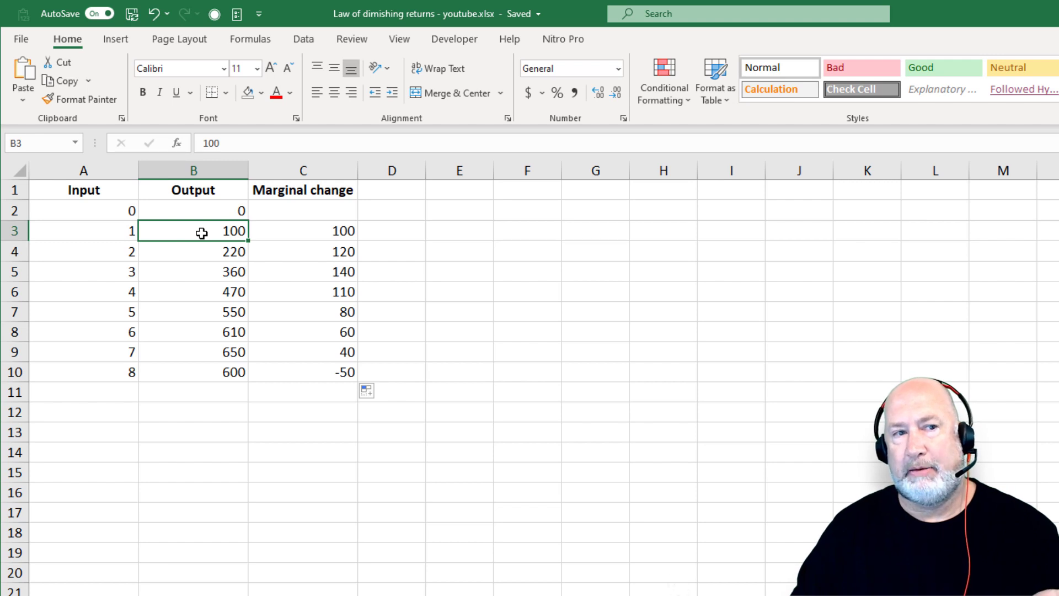
key("Down")
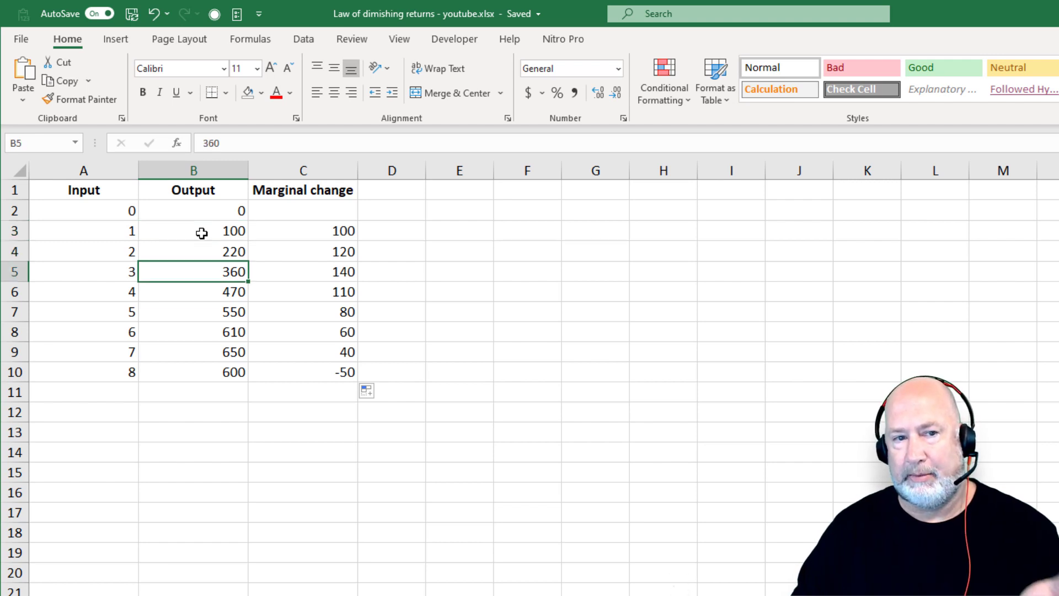
key("Down")
key("Down")
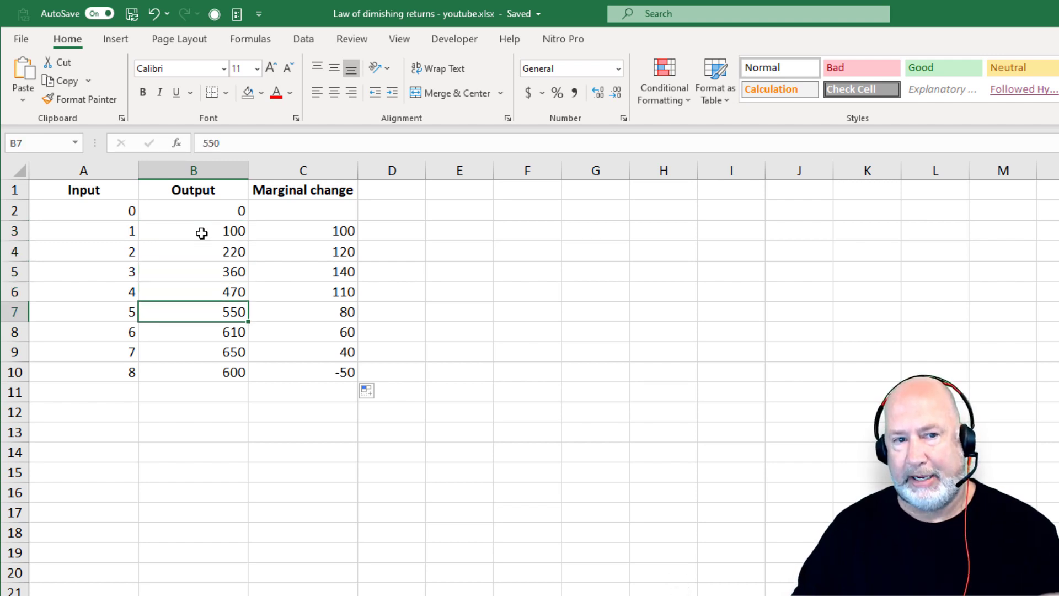
key("Down")
key("Down")
key("Down")
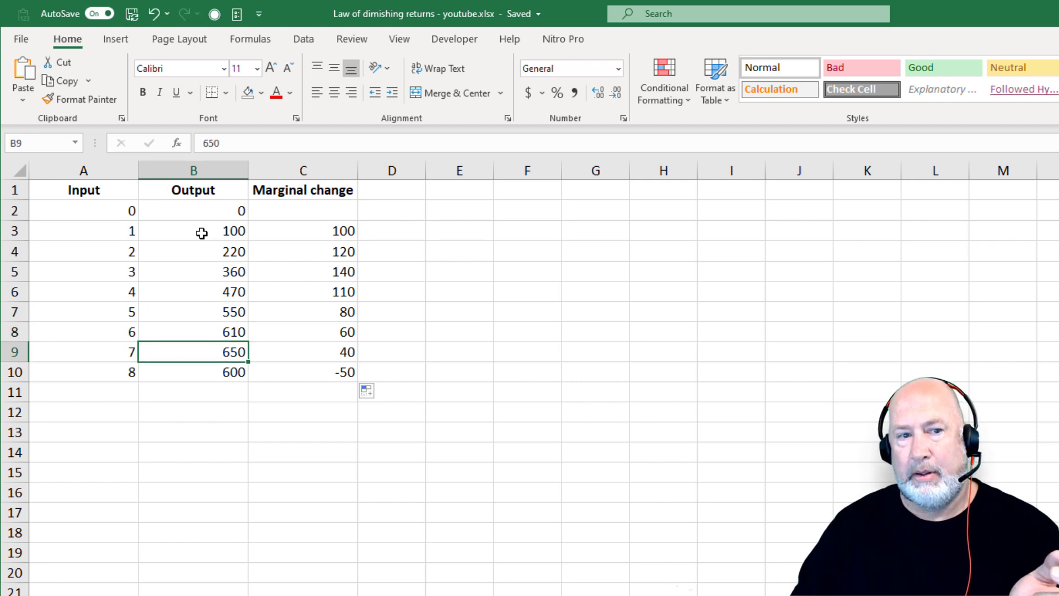
key("Up")
key("Up")
key("Up")
key("Up")
key("Up")
key("Up")
key("Up")
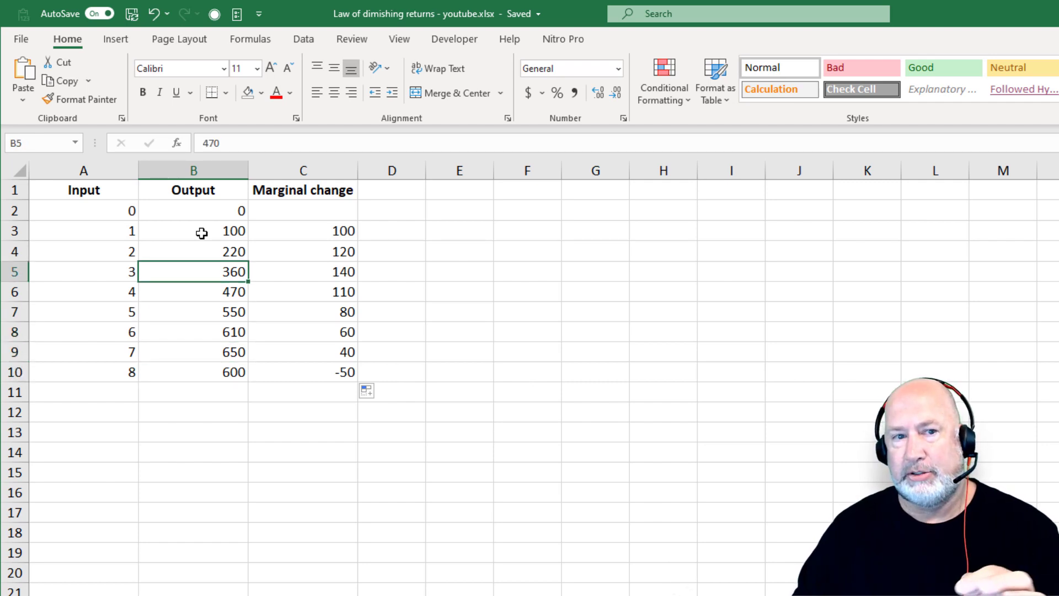
key("Down")
key("Down")
key("Down")
key("Up")
key("Up")
key("Up")
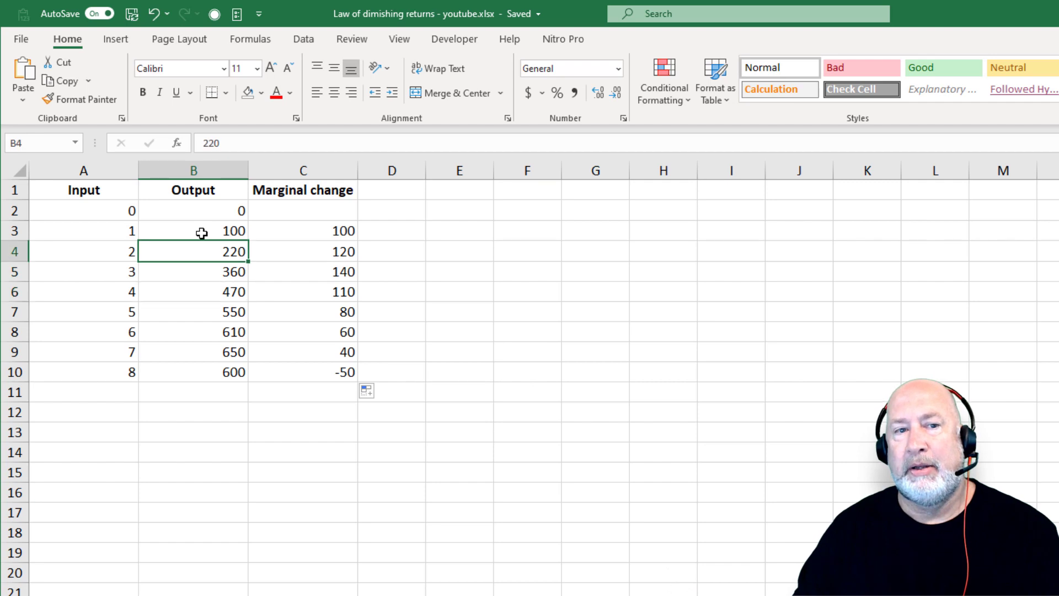
key("Right")
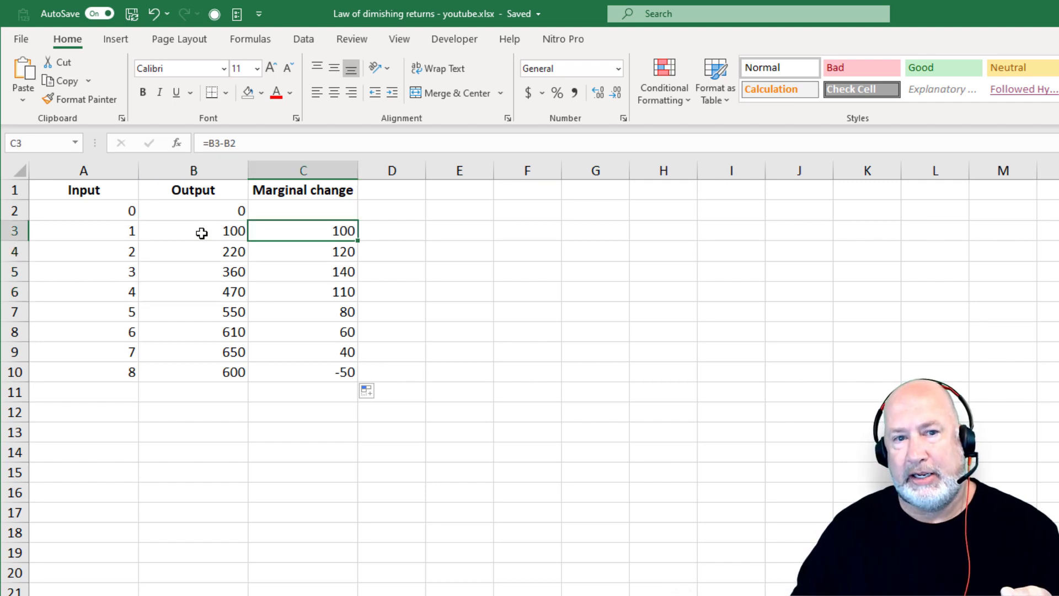
key("Down")
key("Down")
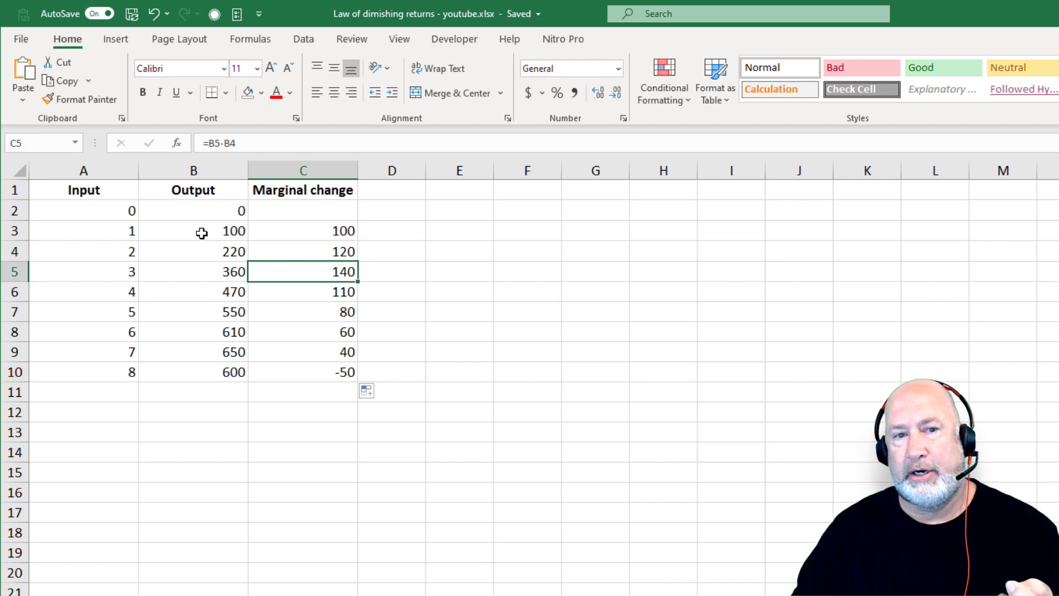
key("Down")
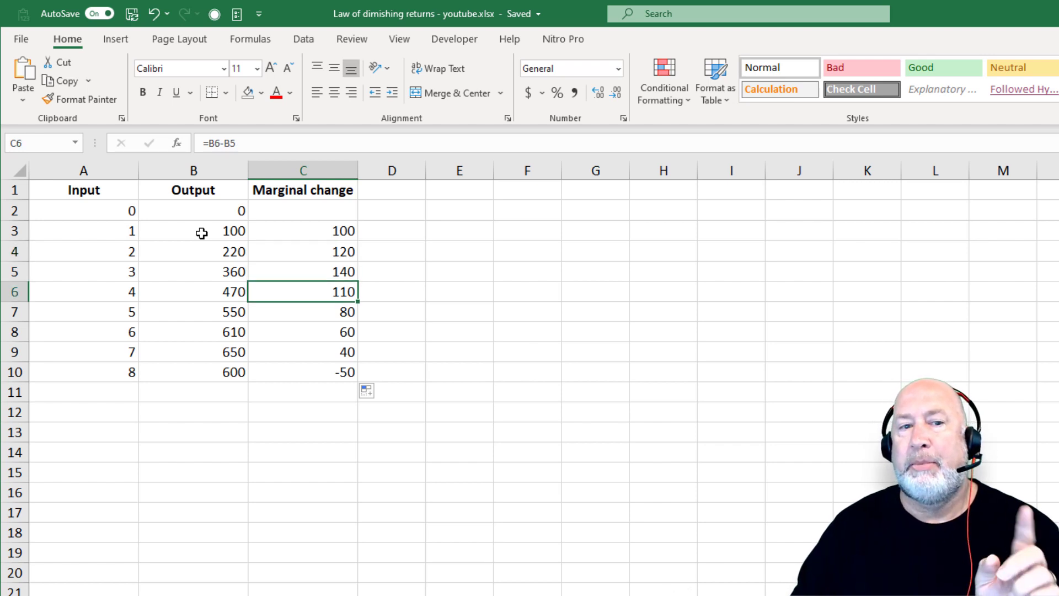
key("Left")
key("Left")
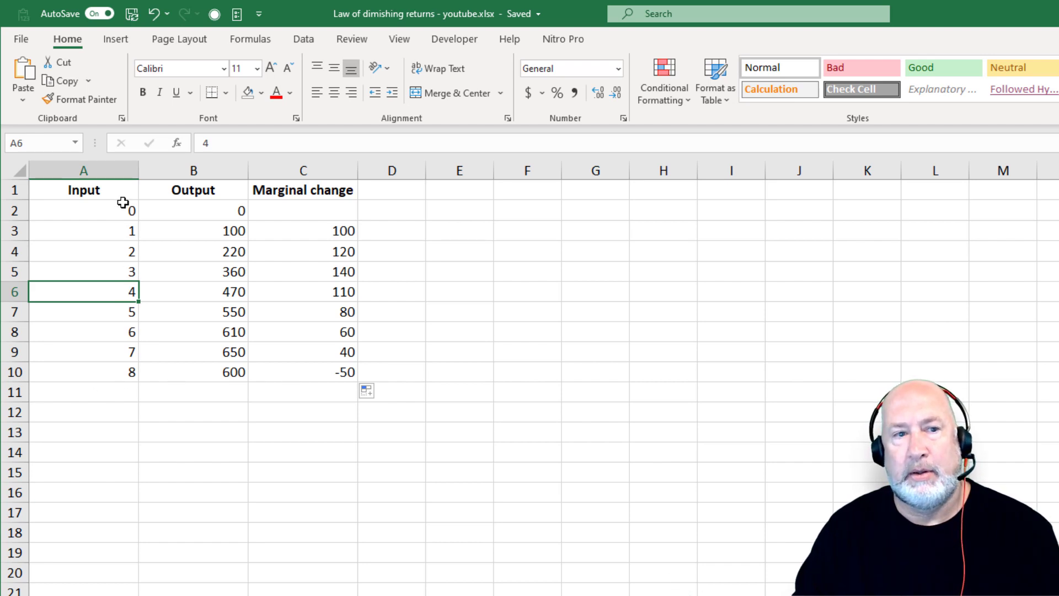
- Fill A2:C5, the rows with increasing marginal change, with the standard light green colour
left_click_drag(122, 208, 278, 266)
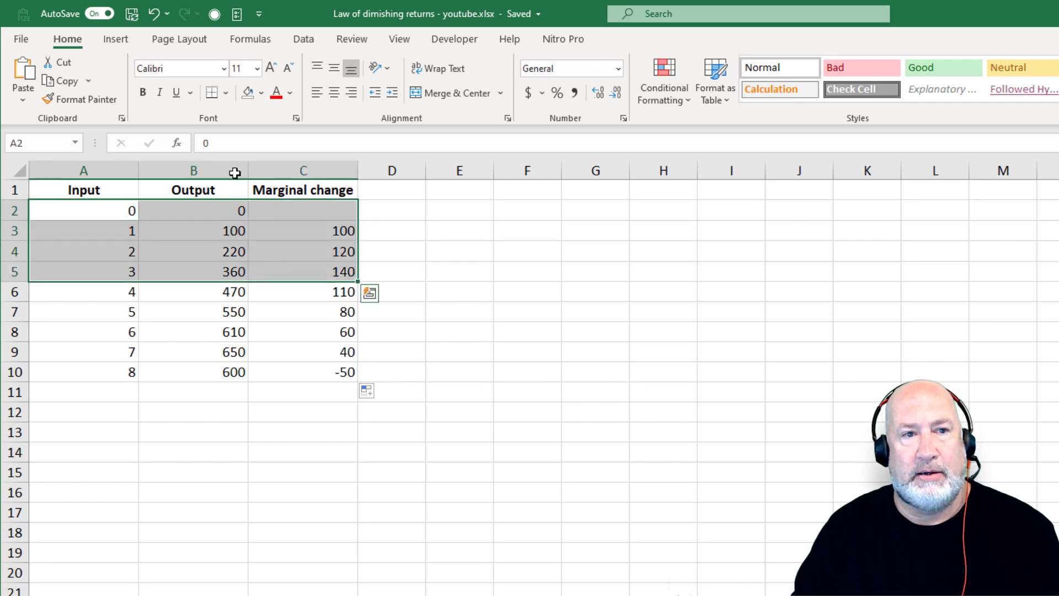
left_click(262, 94)
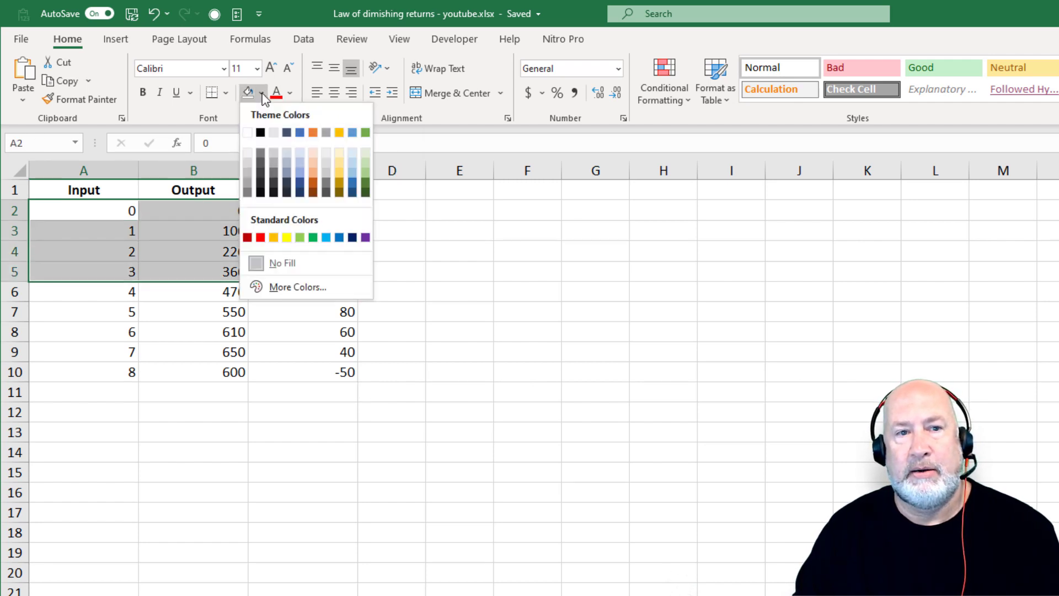
left_click(299, 239)
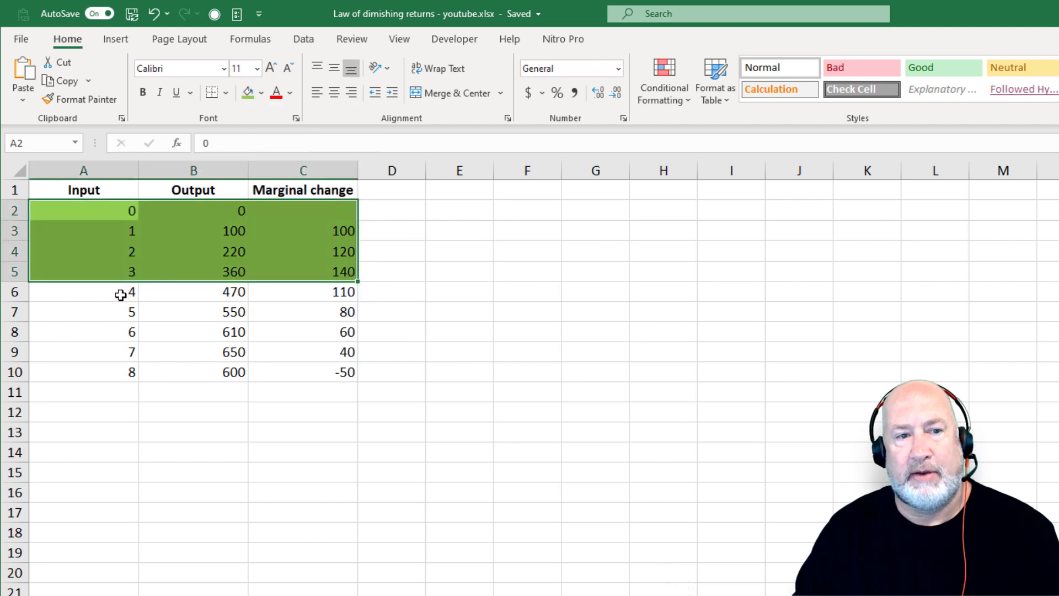
- Fill A6:C9, the rows where the marginal change shrinks but stays positive, with standard yellow
left_click_drag(122, 292, 306, 351)
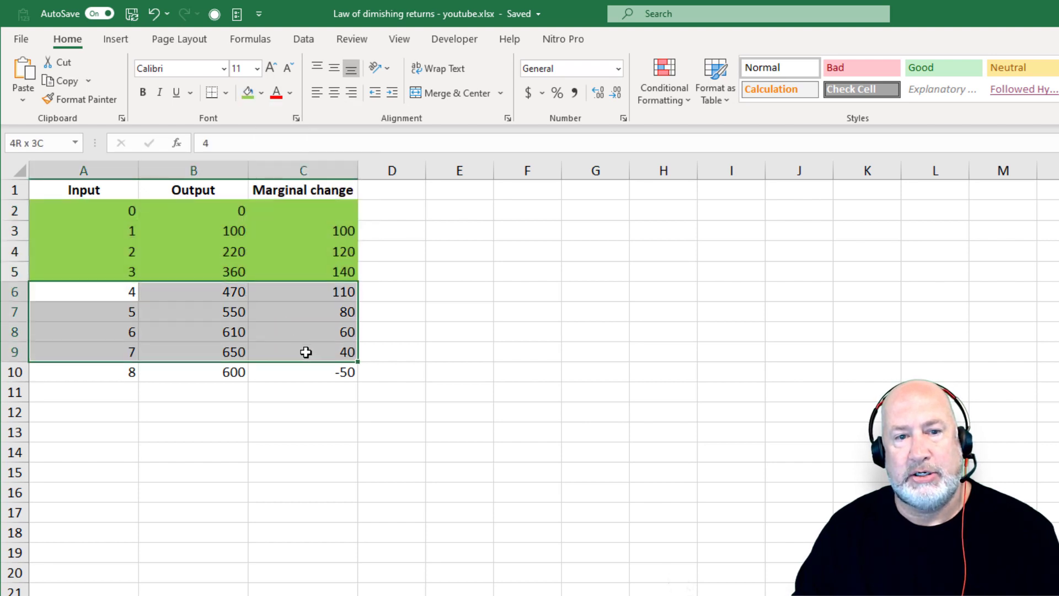
left_click(261, 95)
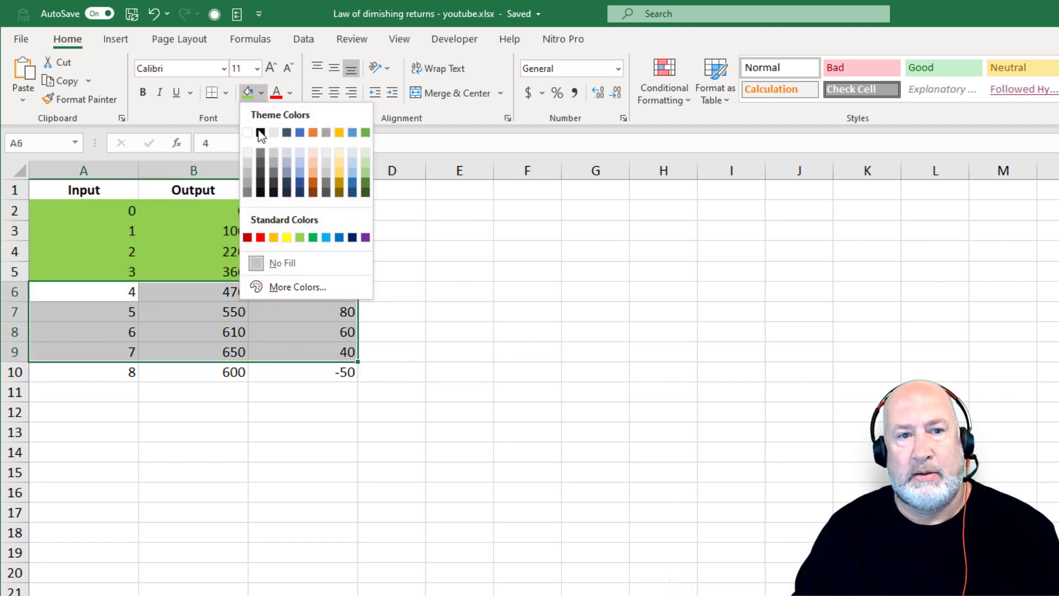
left_click(286, 237)
left_click(290, 321)
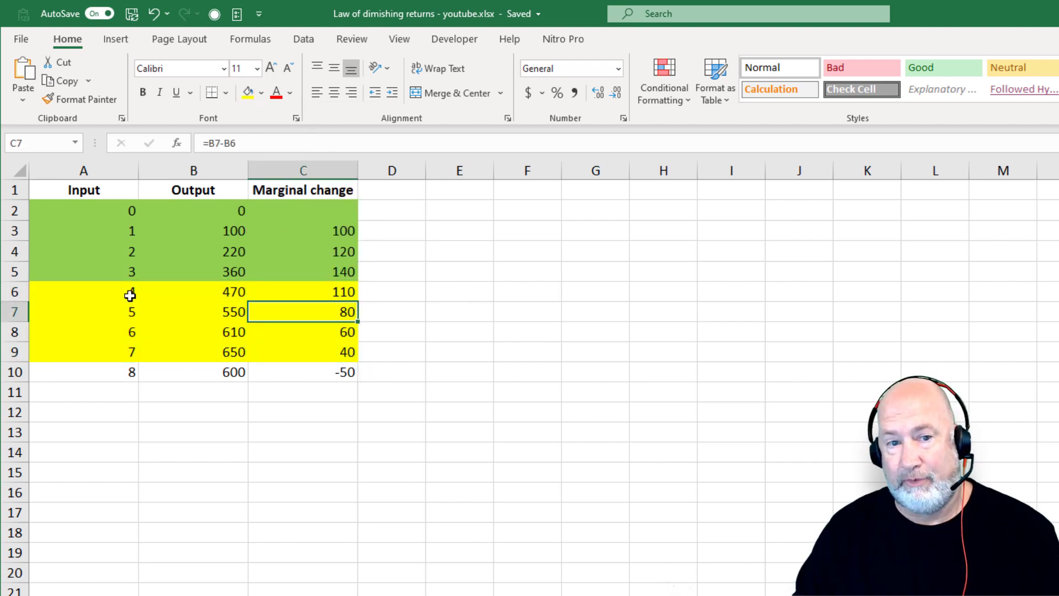
- Fill A10:C10, the row with the negative marginal change, with the standard light blue colour
left_click(105, 372)
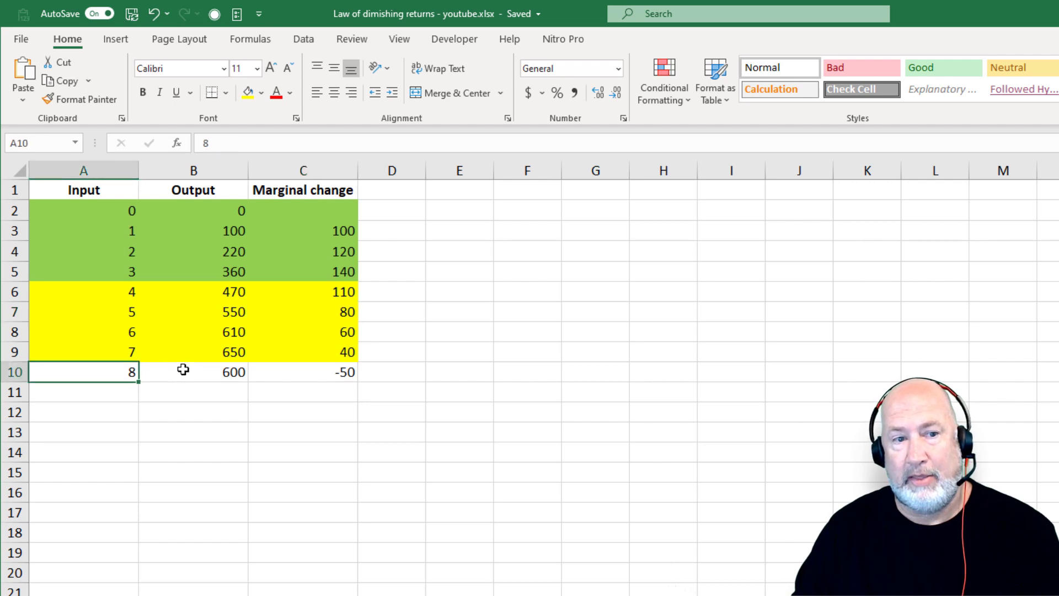
left_click_drag(183, 370, 283, 373)
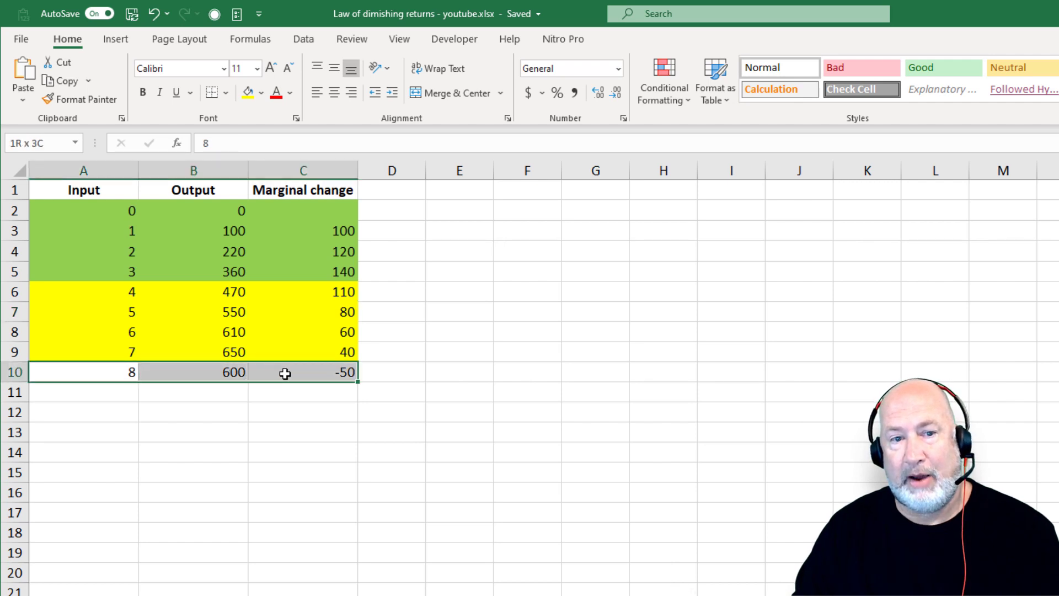
left_click(262, 92)
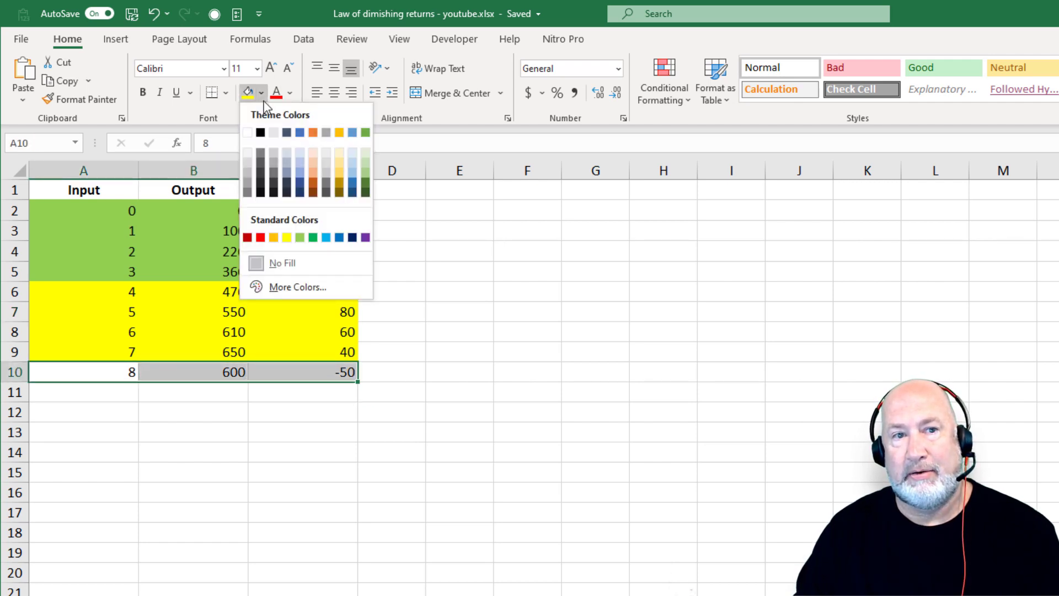
left_click(326, 237)
left_click(466, 252)
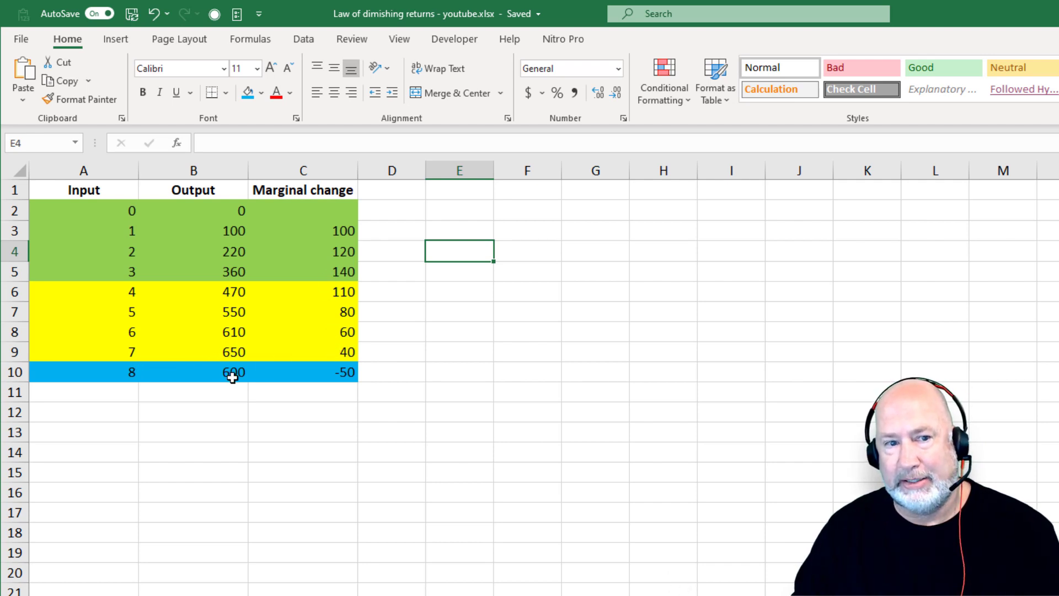
left_click(215, 369)
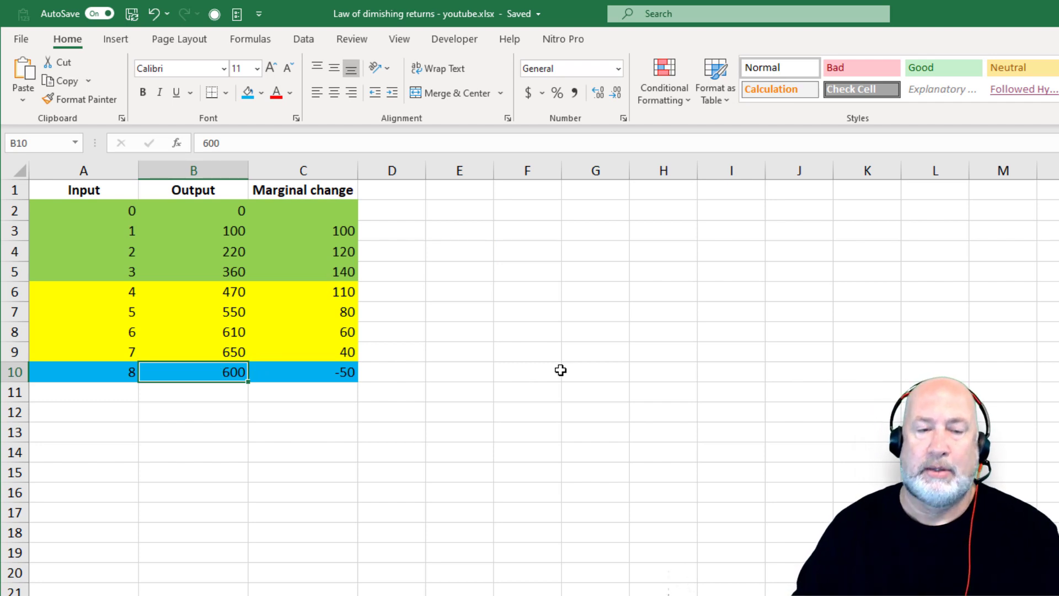
left_click(530, 288)
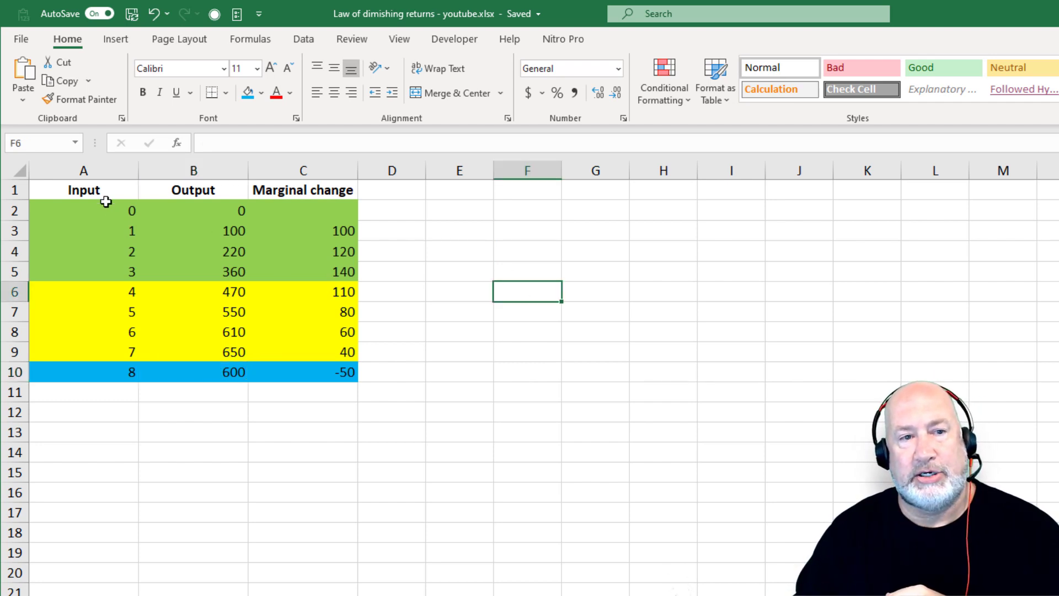
left_click_drag(97, 185, 300, 367)
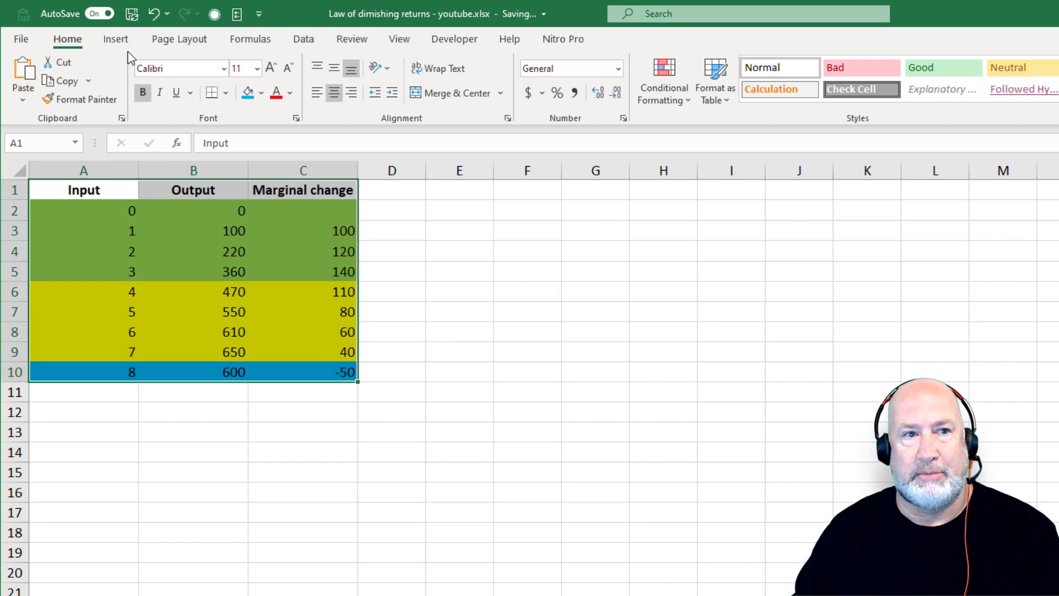
- Enter the label "L of DMR" in D6 beside the first yellow row
left_click(404, 285)
type("L of ")
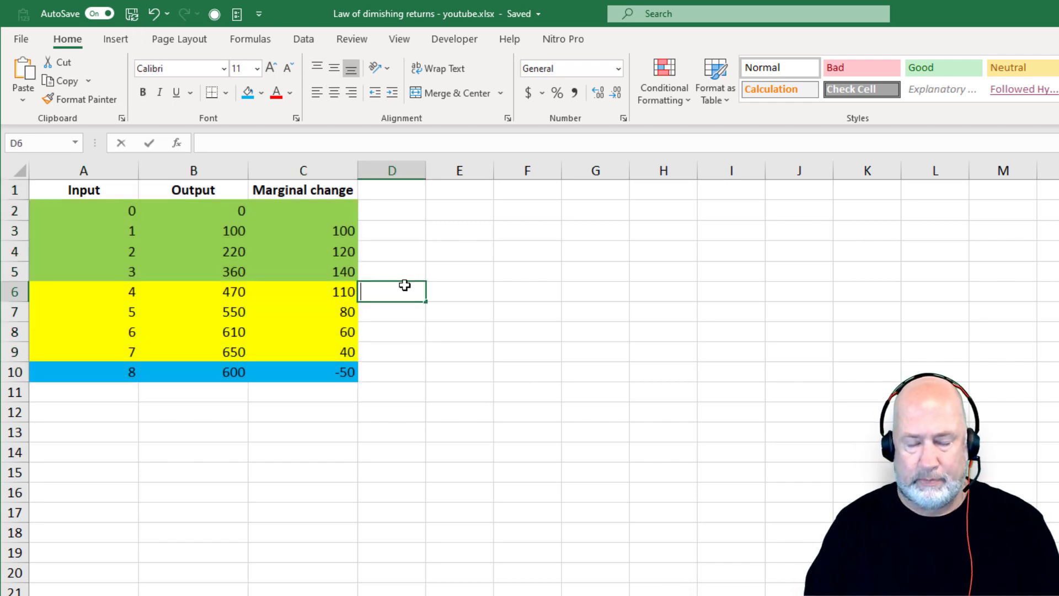
type("DMR")
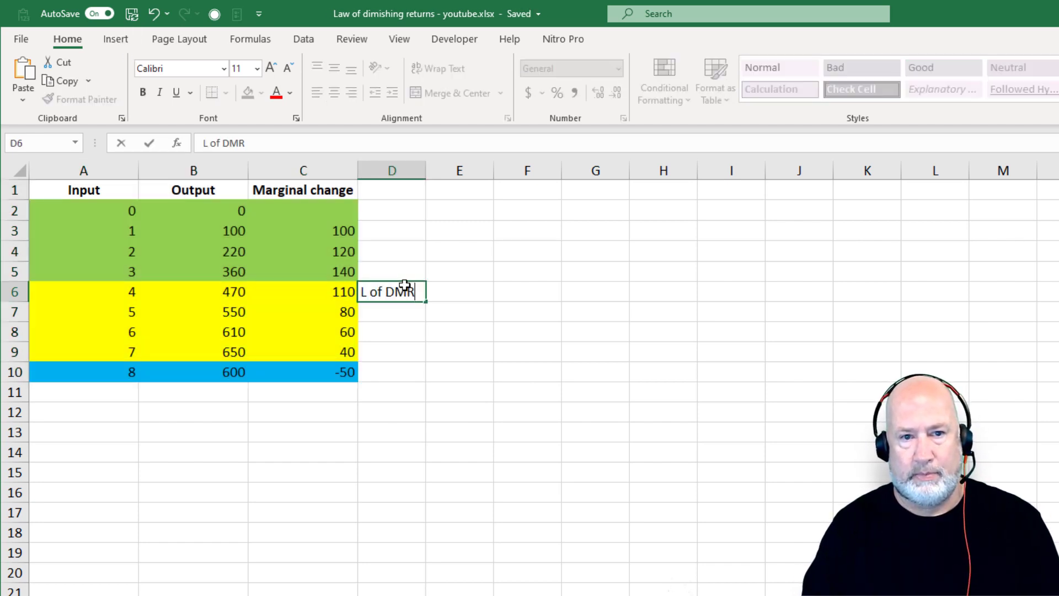
key("Return")
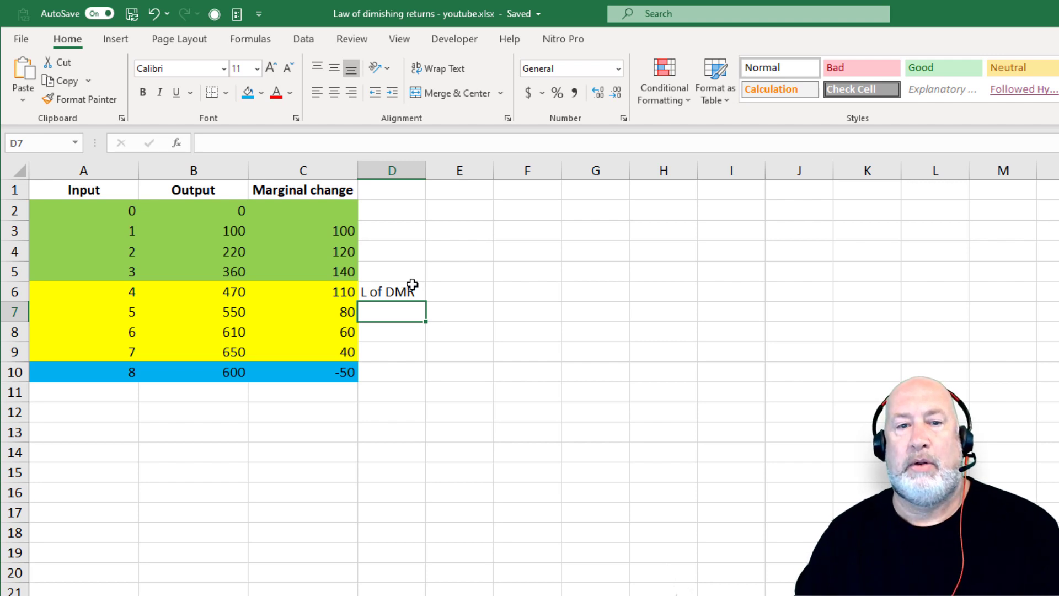
- Delete the label from cell D6
left_click(417, 286)
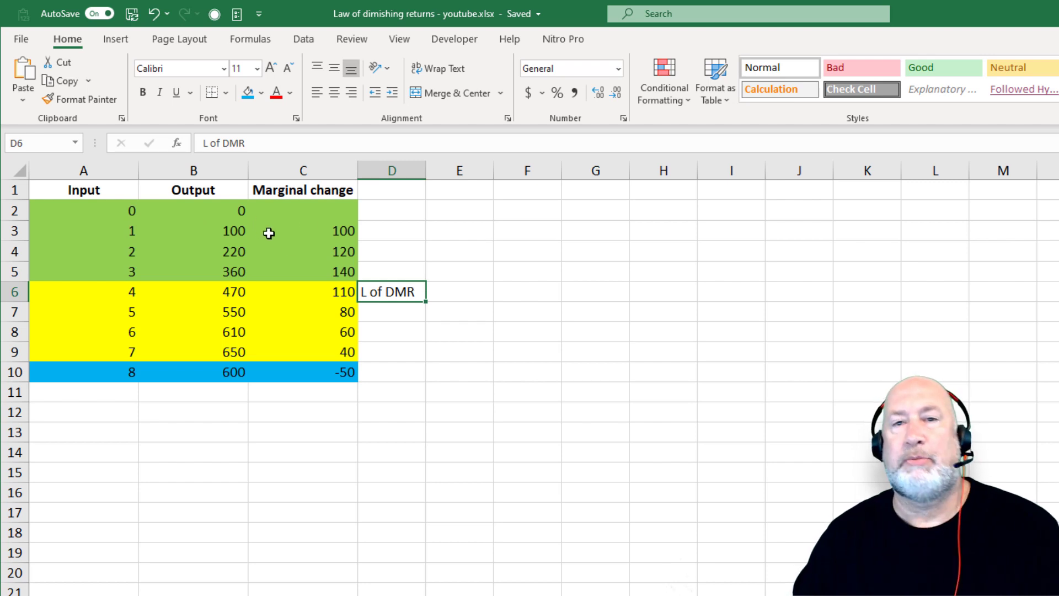
key("Delete")
- Enter the heading "IF 1" in cell D1
key("Up")
key("Up")
key("Up")
key("Up")
key("Up")
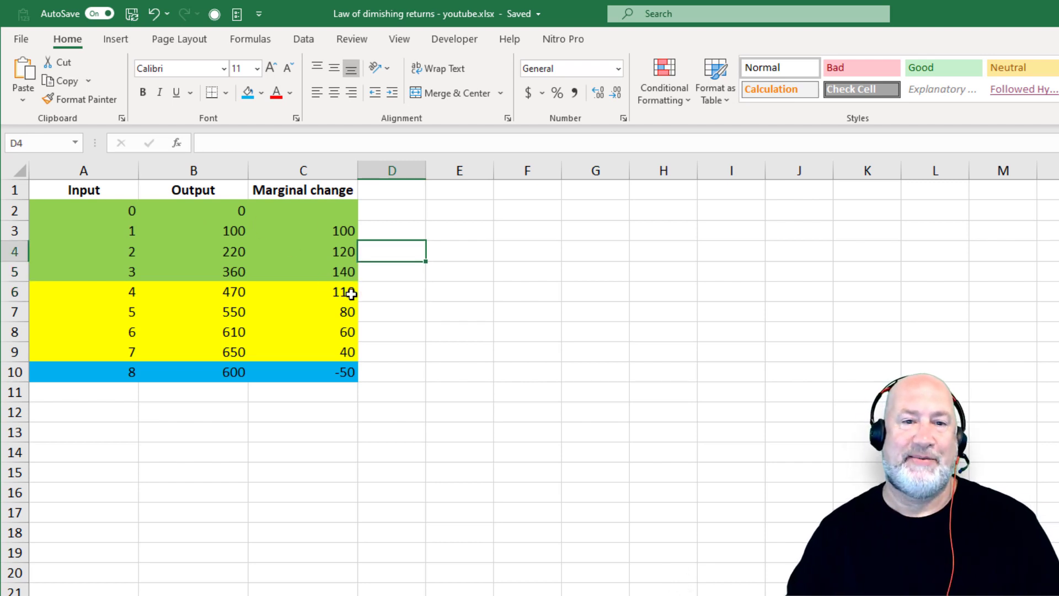
type("IF")
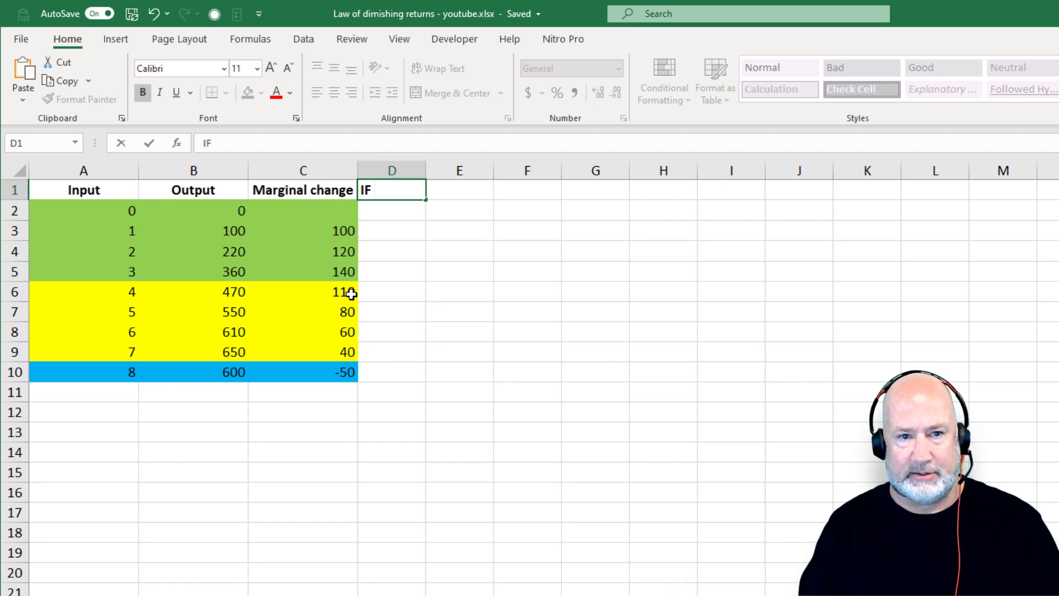
type(" 1")
key("Return")
- Start an IF formula in D3 whose logical test checks whether output B3 is greater than B2
key("Down")
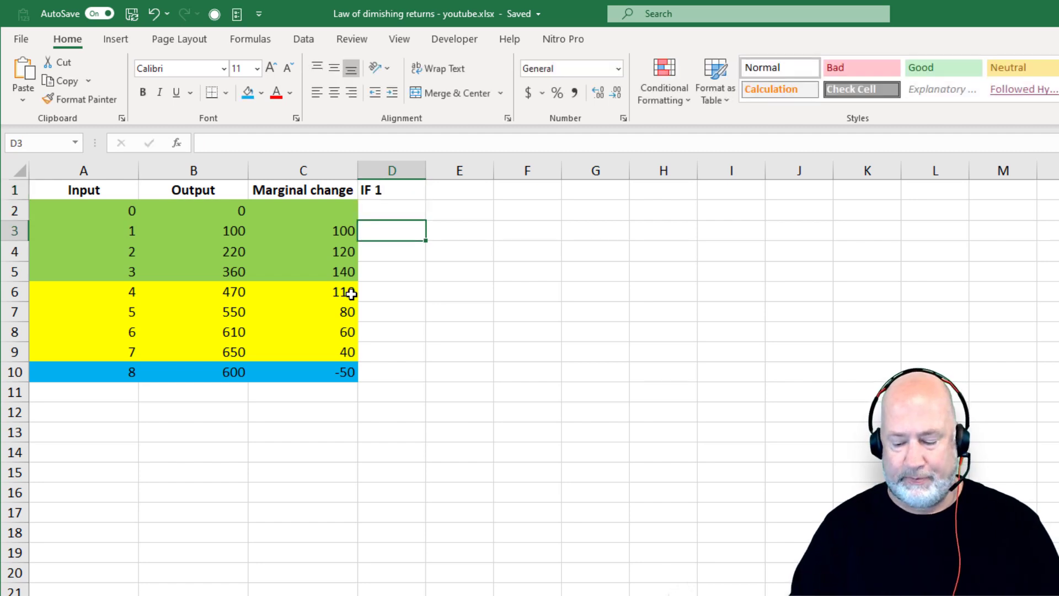
type("=")
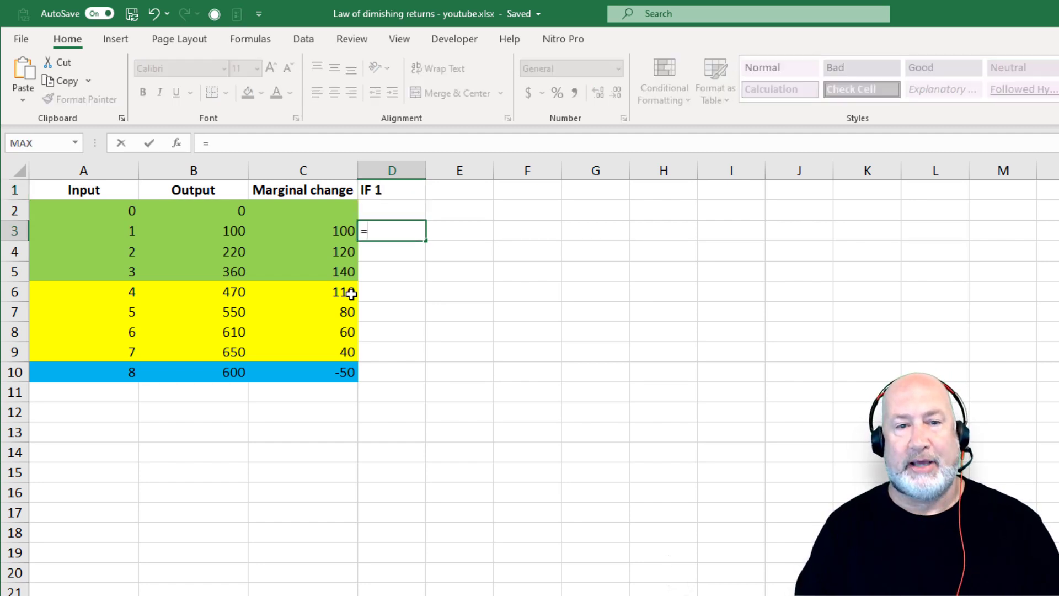
type("if")
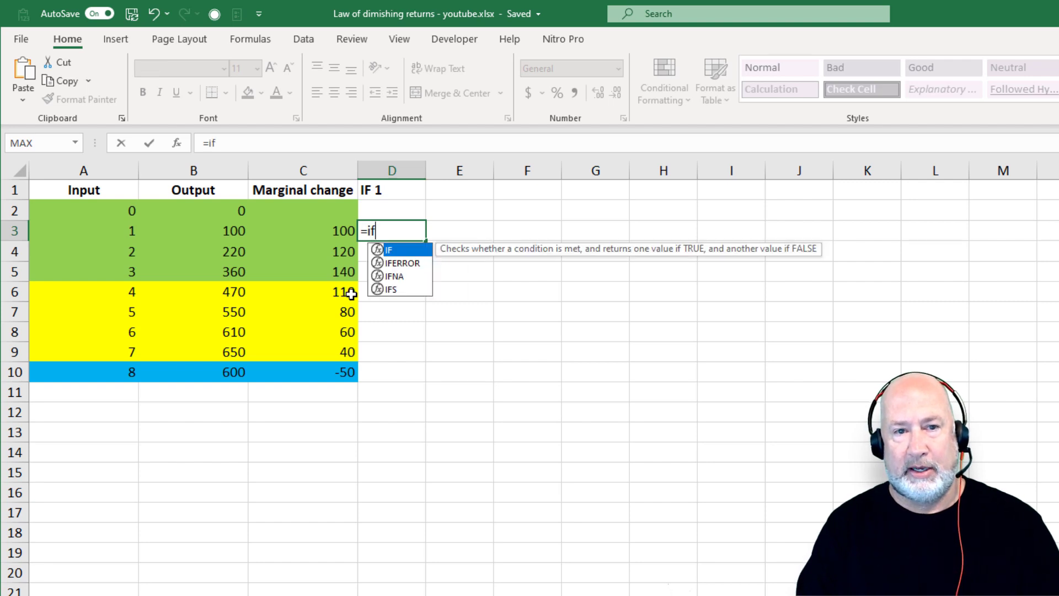
key("Tab")
key("Left")
key("Left")
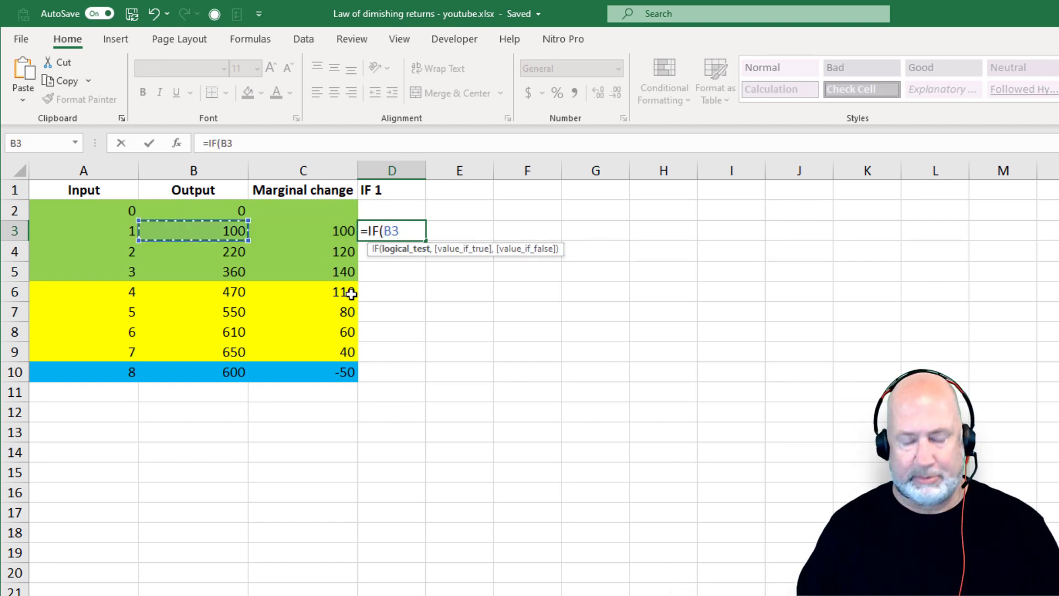
type(">")
key("Up")
key("Left")
key("Left")
key("Left")
key("Right")
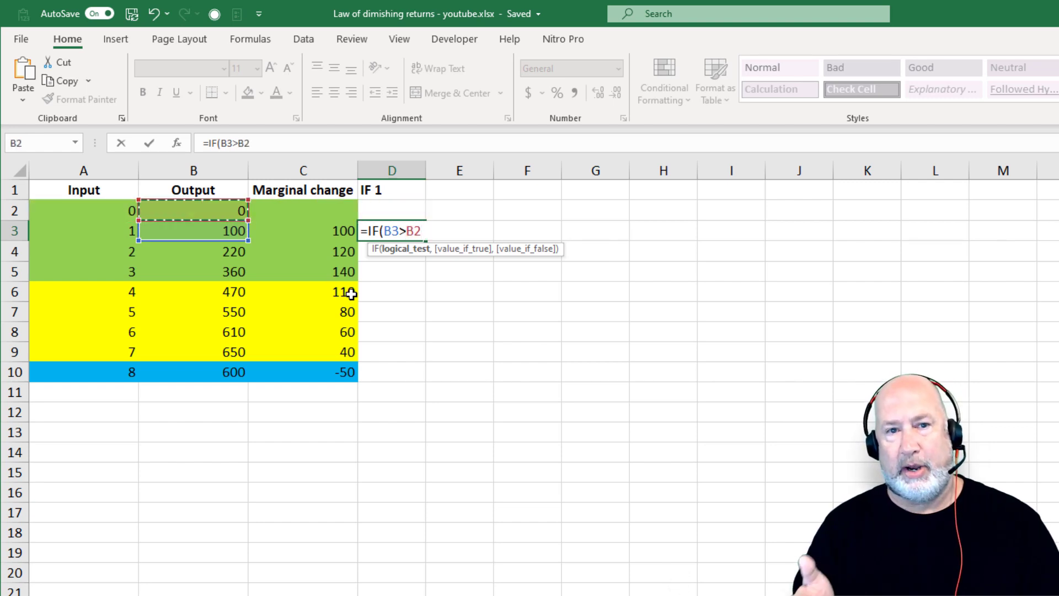
- Complete the D3 formula so it returns "increase" when true and "decrease" when false
type(",")
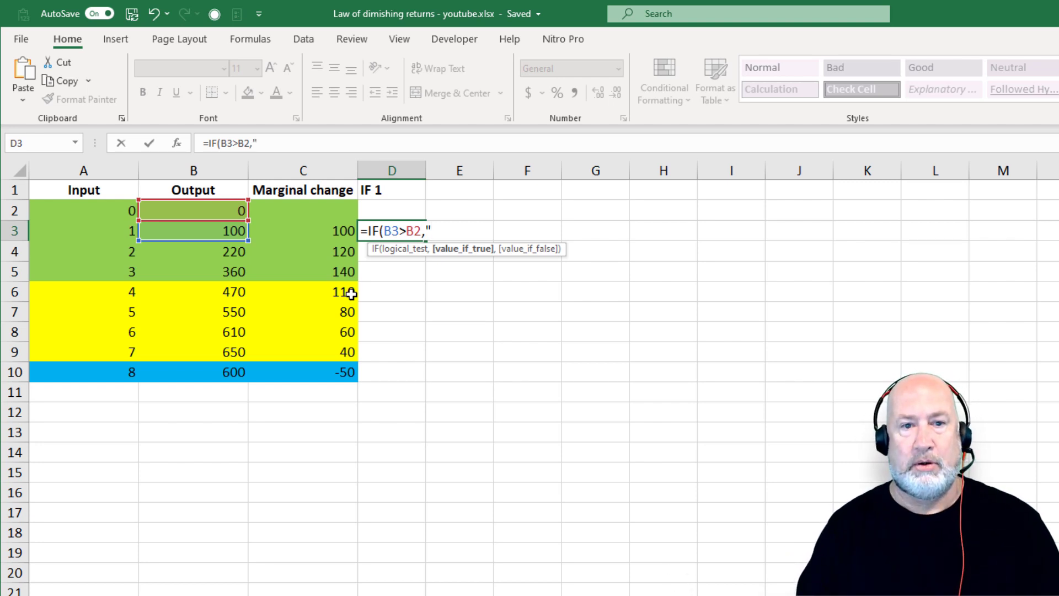
type("\"inc")
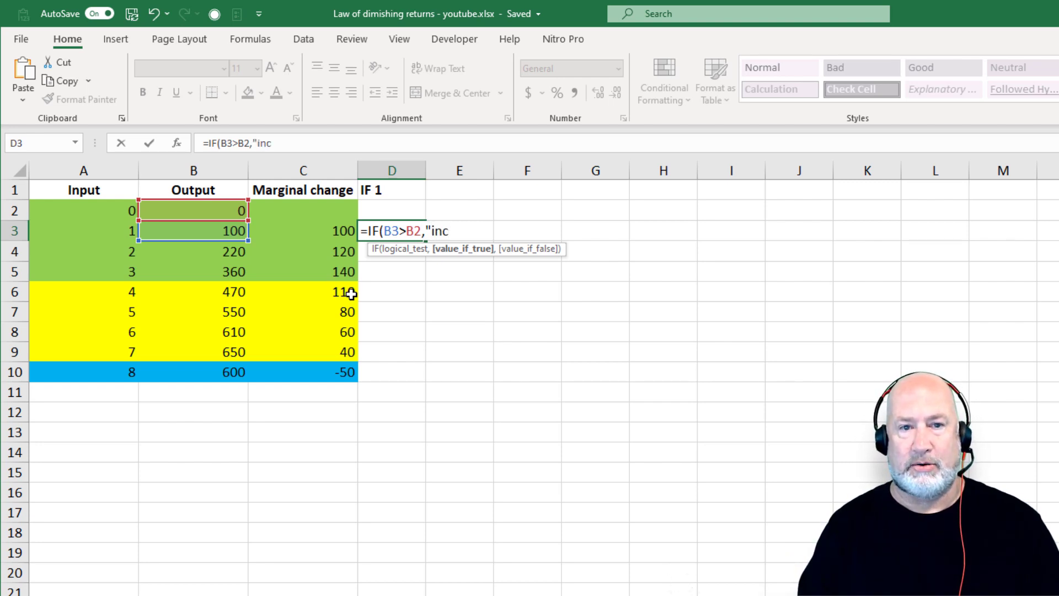
type("rease\"")
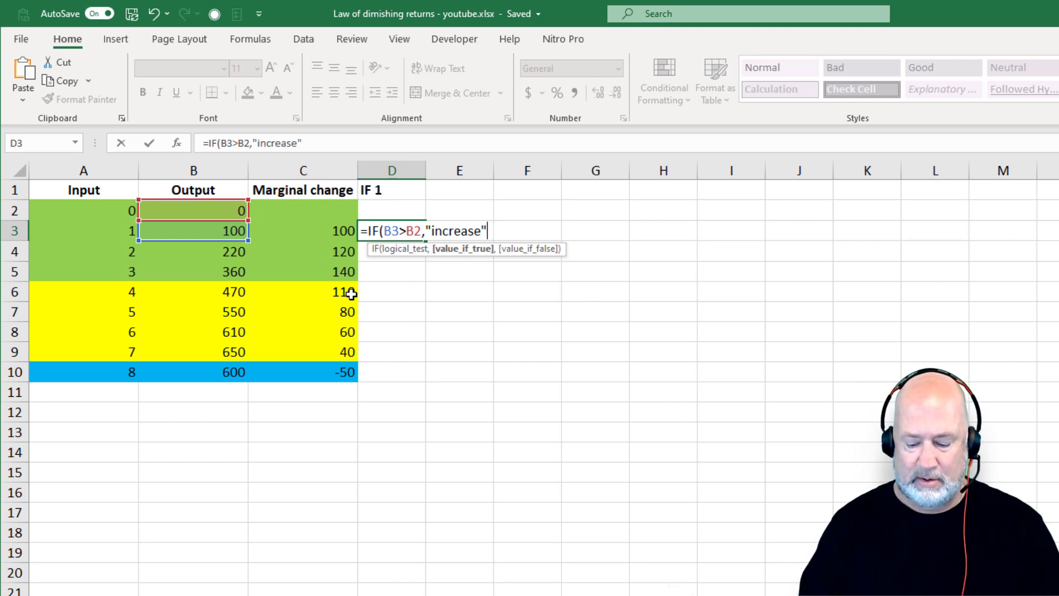
type(",\"decrease")
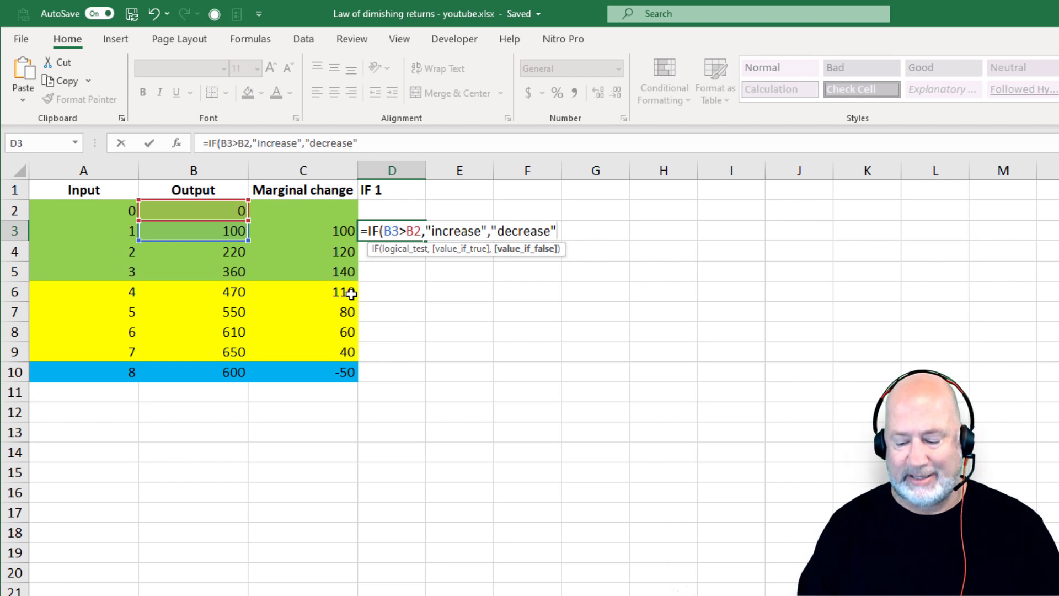
type("\")")
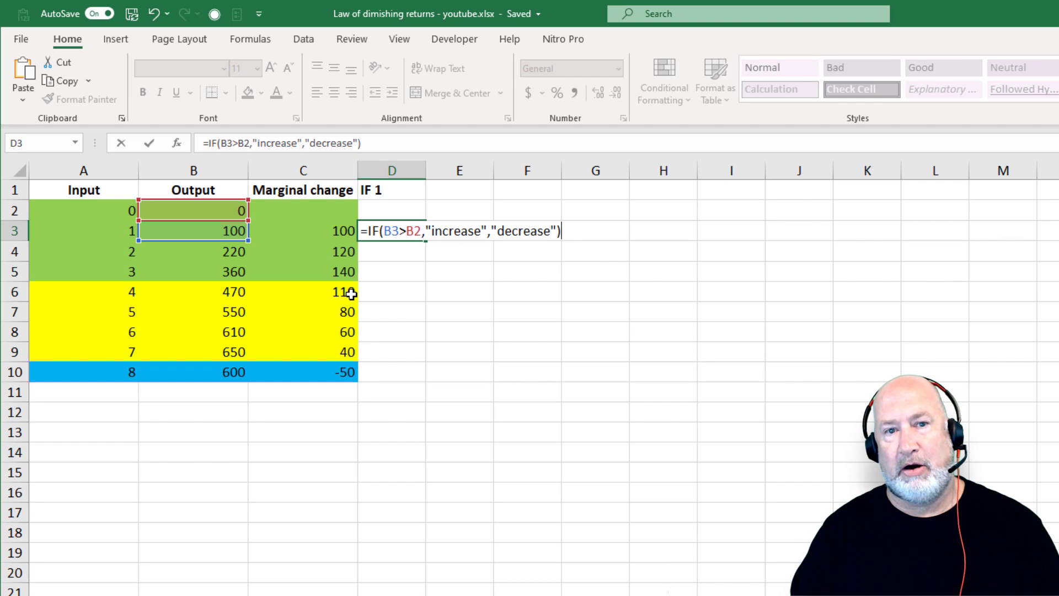
key("Return")
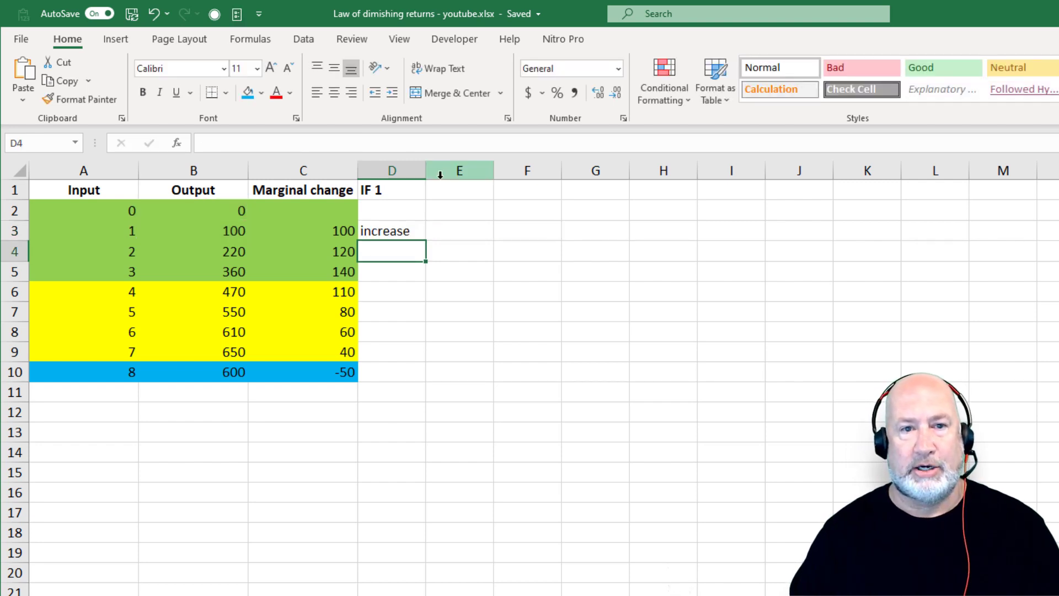
- Widen column D slightly and copy the IF formula from D3 down through D10
left_click_drag(427, 176, 458, 188)
left_click(428, 231)
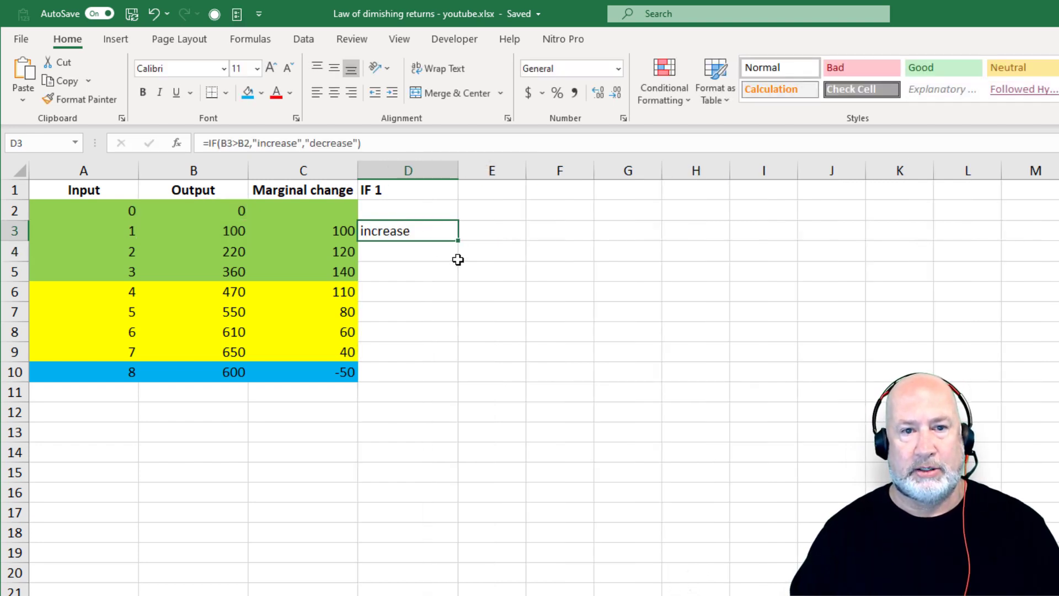
left_click_drag(460, 238, 461, 379)
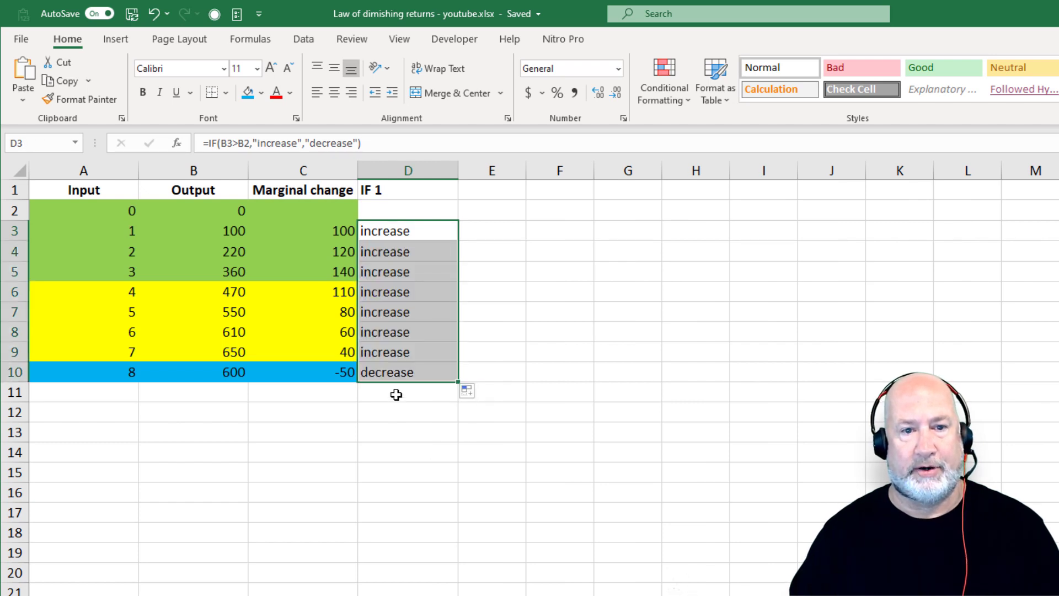
left_click(413, 375)
left_click(431, 230)
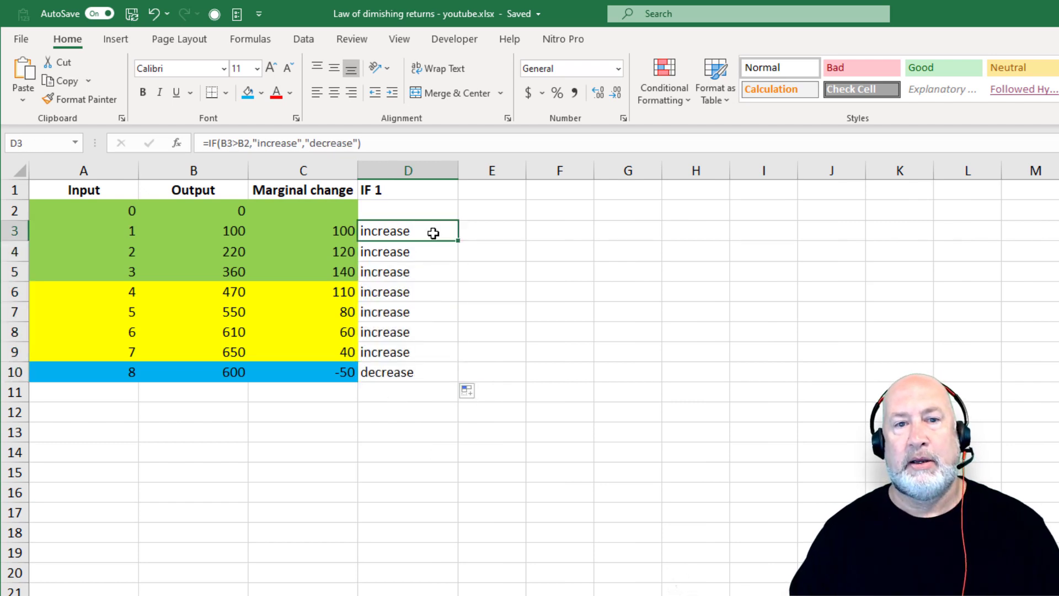
- Extend the IF 1 heading into E1 as "IF 2" and widen column E
left_click(428, 195)
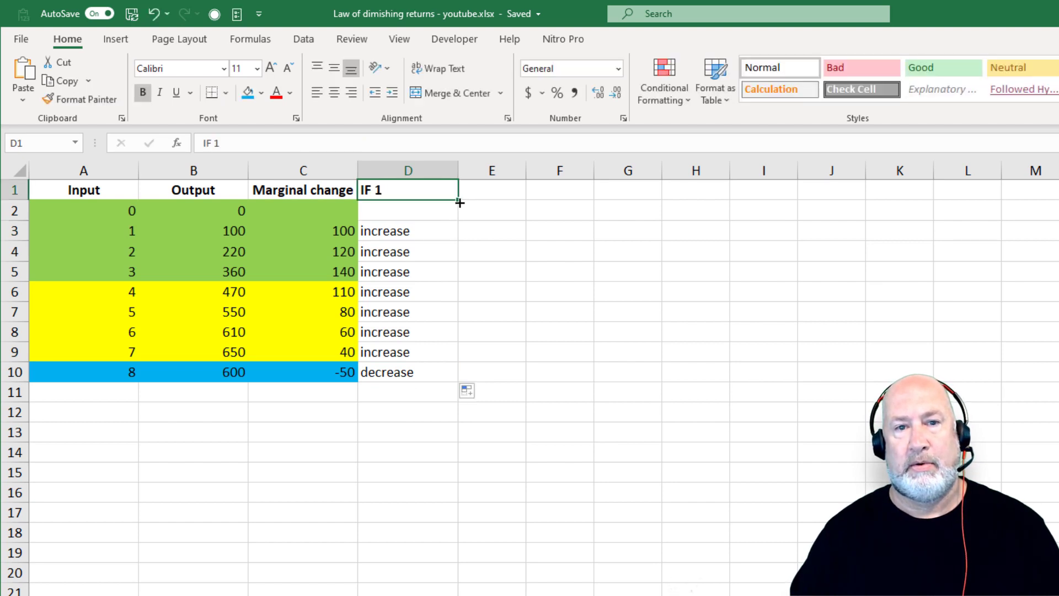
left_click_drag(460, 203, 544, 168)
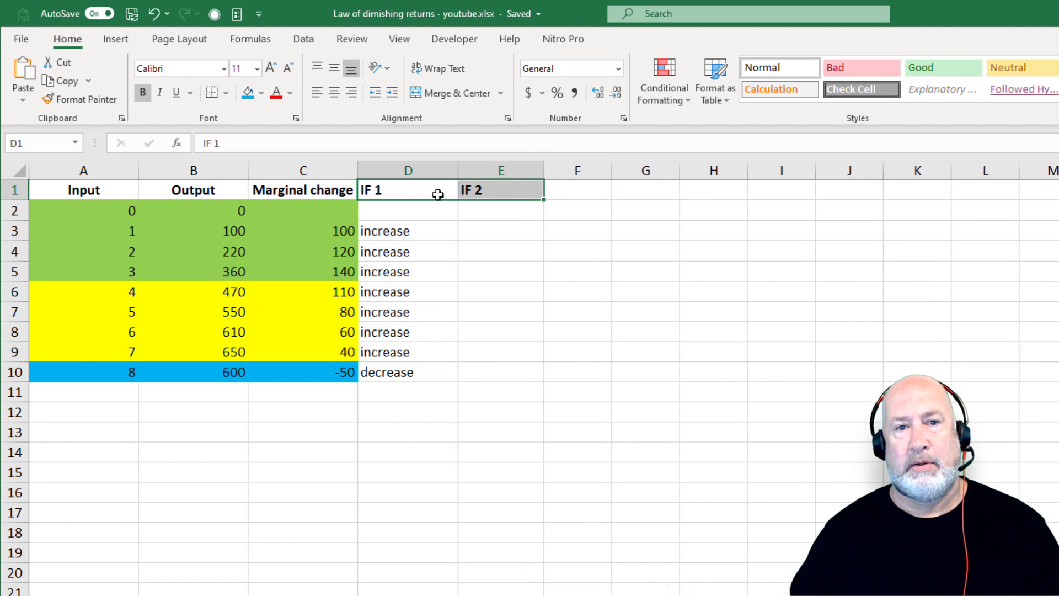
left_click(437, 195)
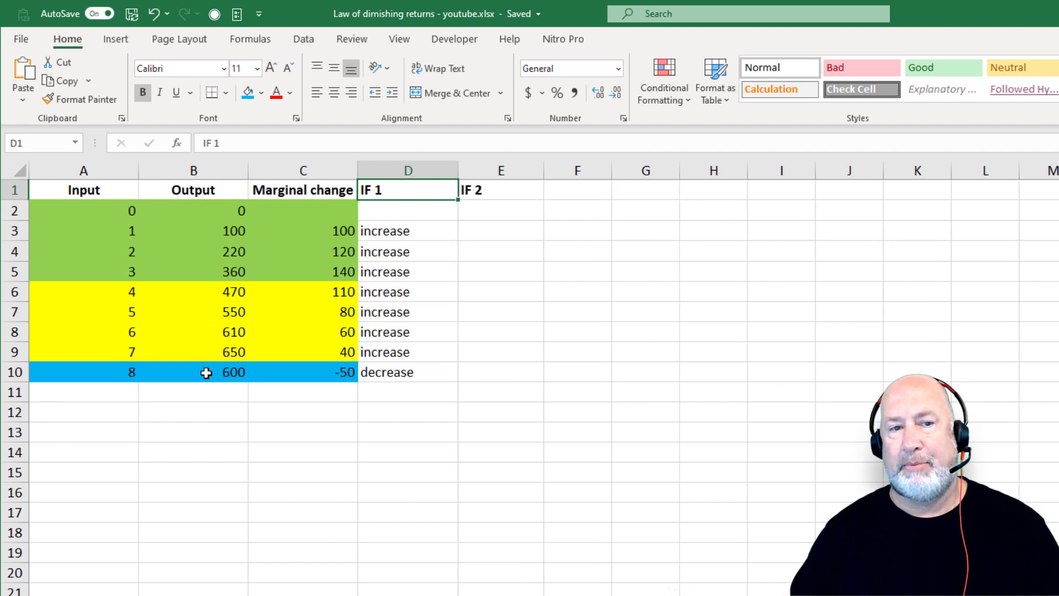
- Change the heading in D1 to "IF 1 output" and the one in E1 to "IF 2 MC"
double_click(412, 185)
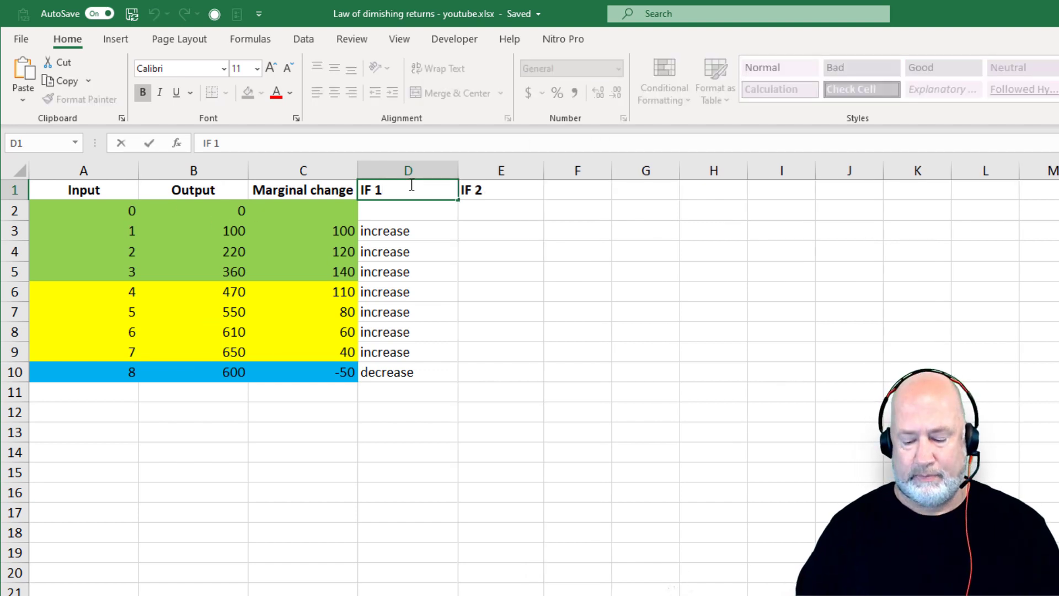
type("outpui")
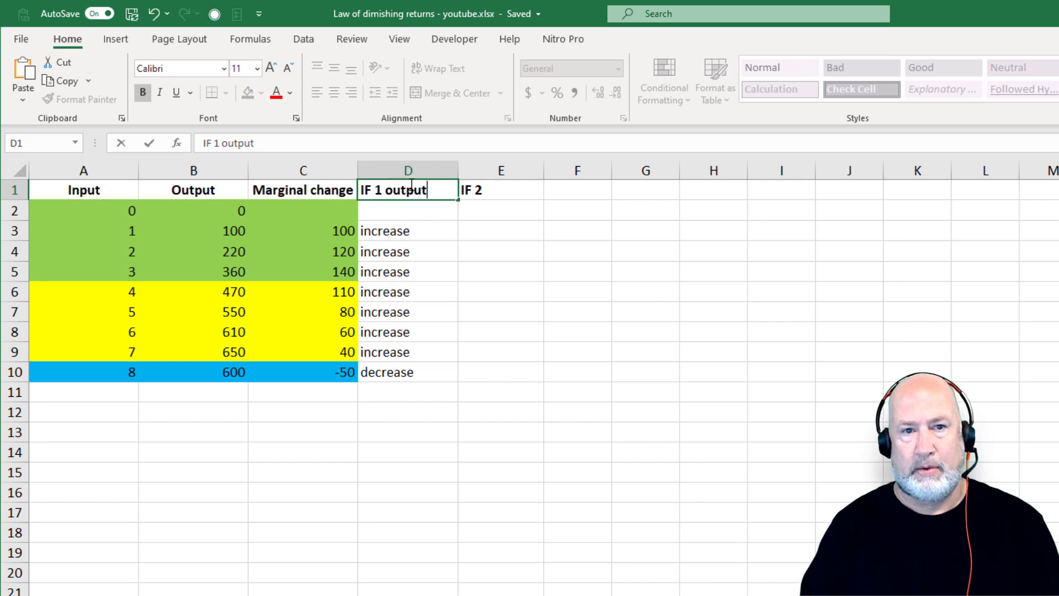
key("Tab")
key("F2")
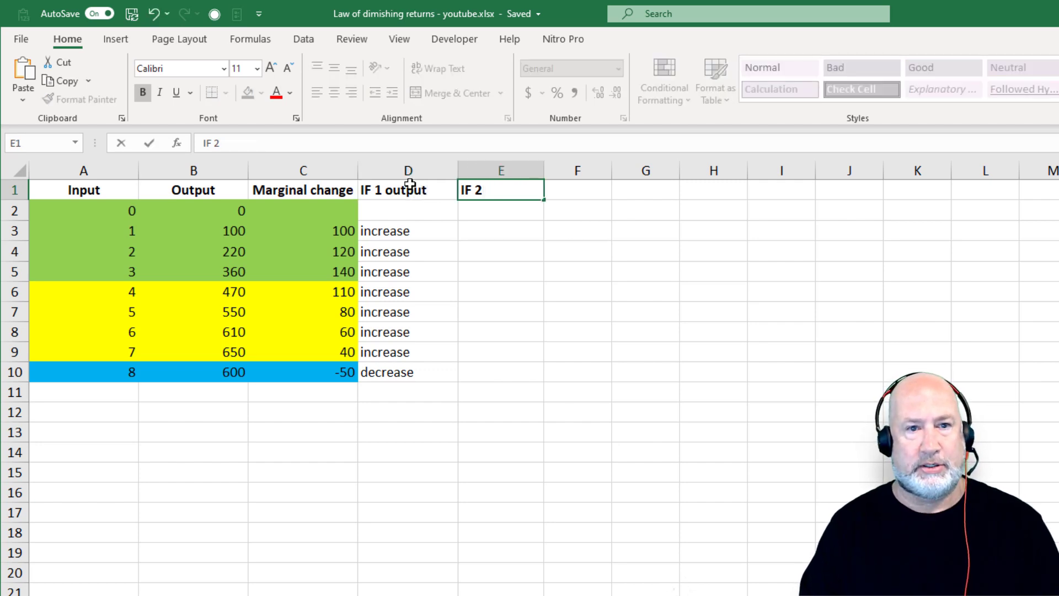
type("MC")
key("Return")
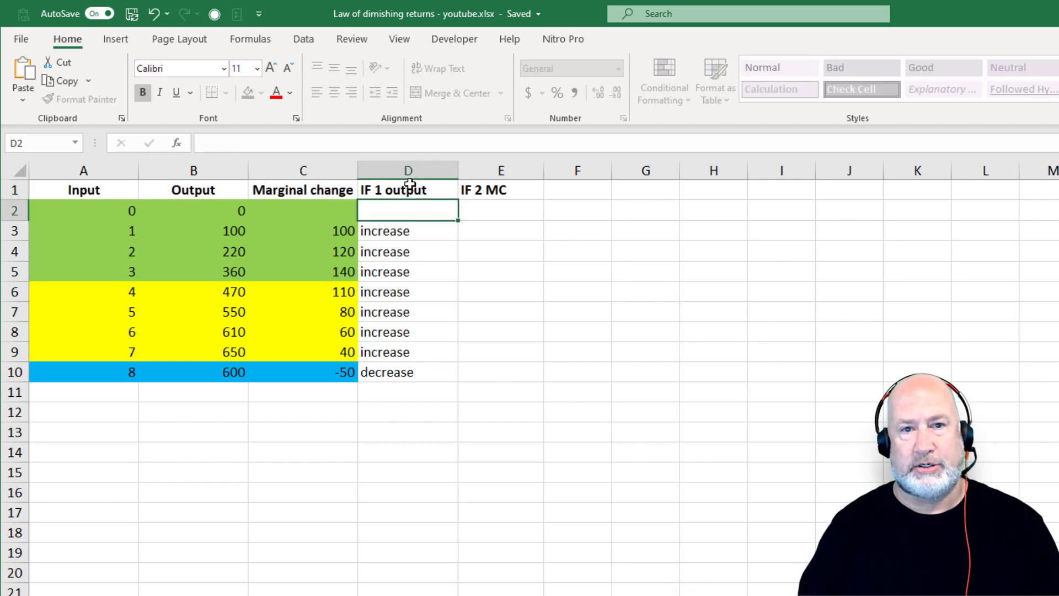
- Copy the D3 formula across to E3 and check that it compares C3 with C2
left_click(445, 232)
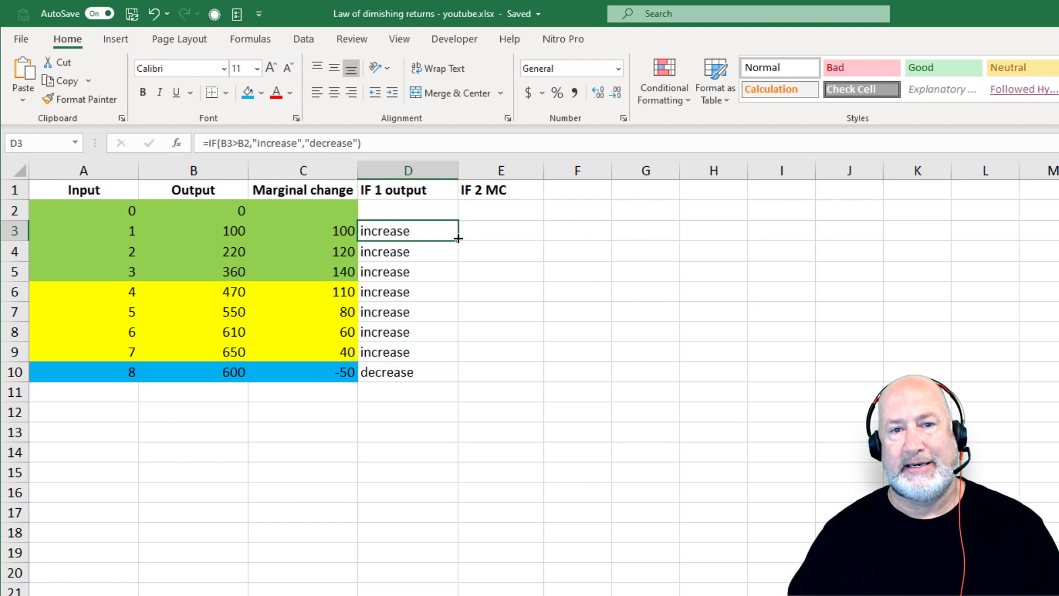
left_click_drag(458, 238, 529, 244)
left_click(516, 229)
double_click(521, 231)
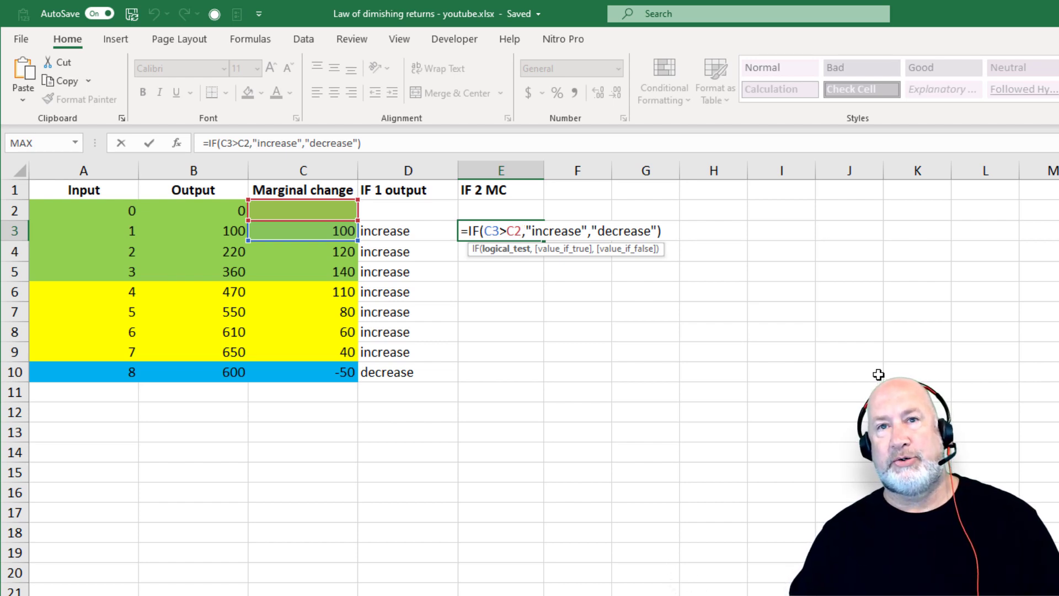
key("Escape")
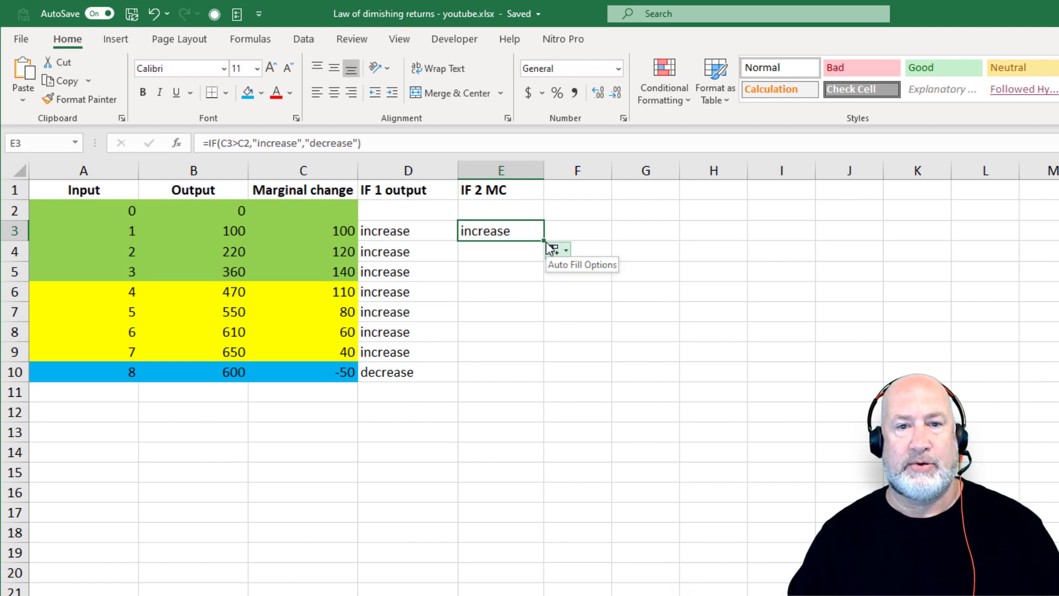
- Copy the marginal change IF formula from E3 down through E10 and compare its results with column D
left_click_drag(546, 239, 549, 282)
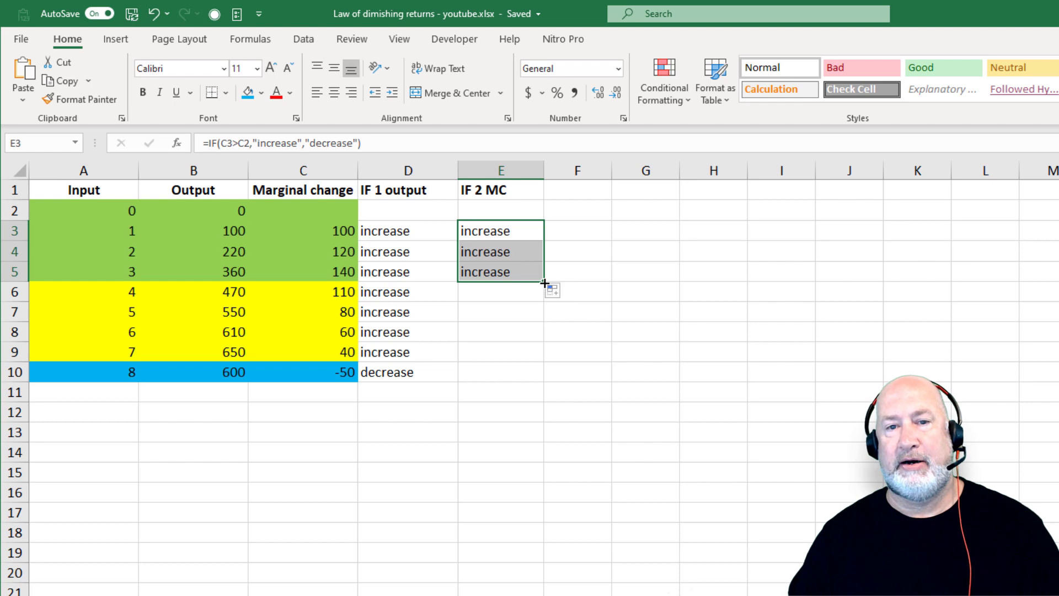
left_click_drag(545, 282, 547, 303)
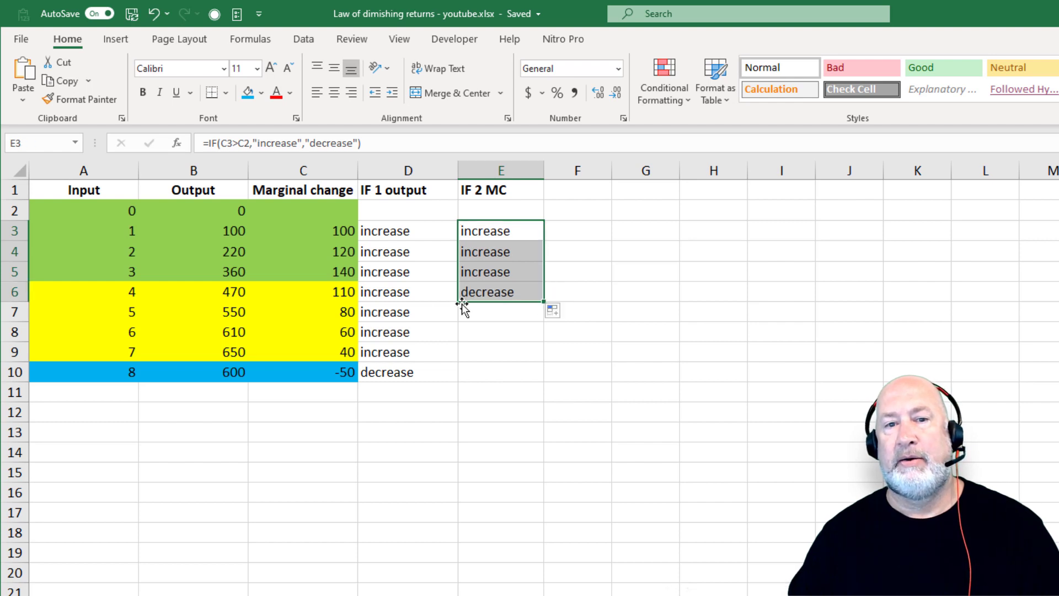
left_click(407, 296)
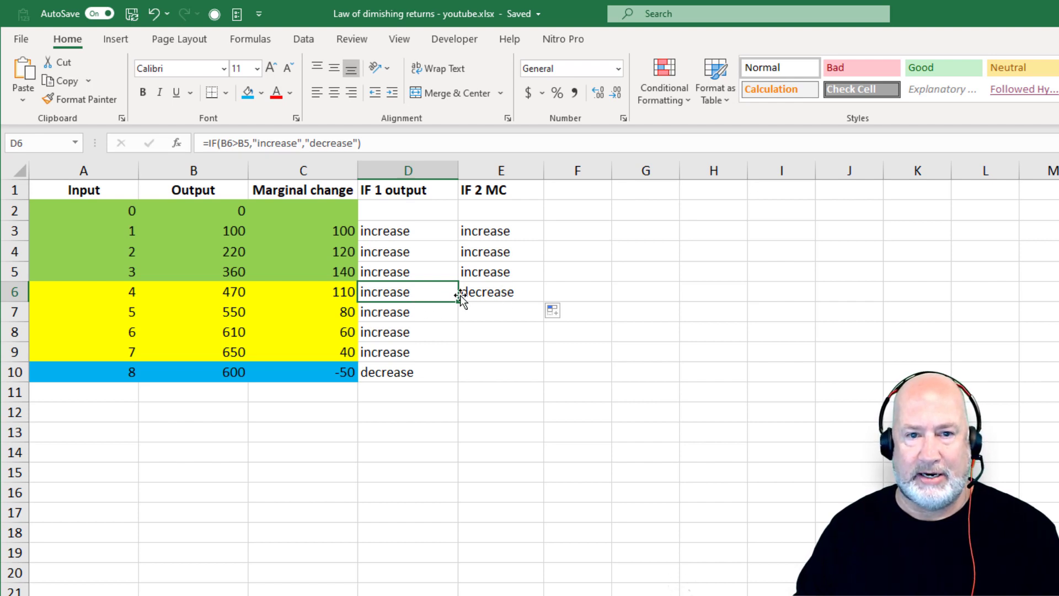
left_click(487, 294)
left_click_drag(546, 302, 548, 386)
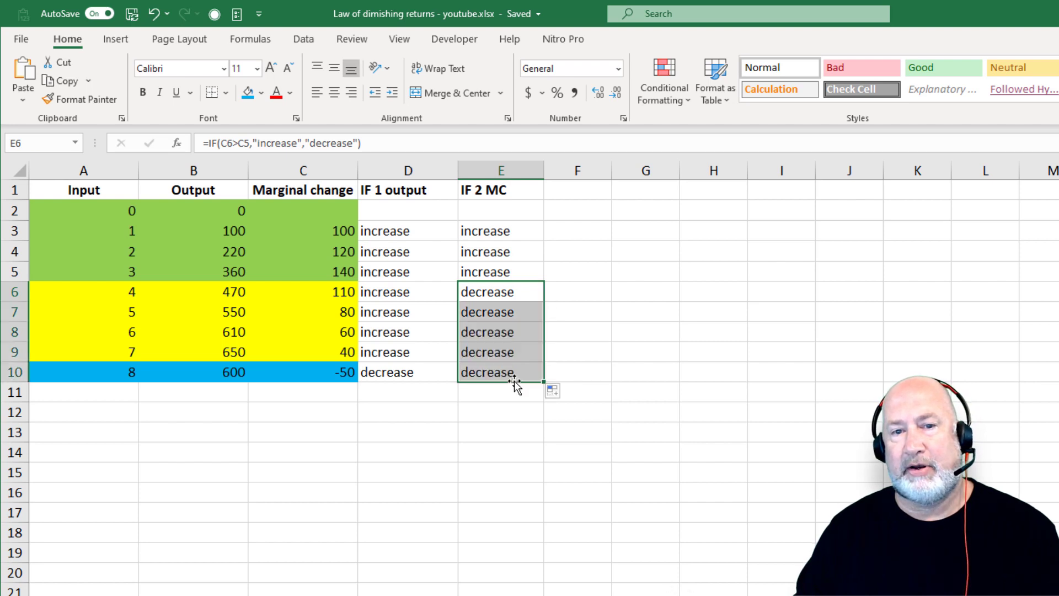
left_click(422, 374)
left_click_drag(413, 373, 477, 376)
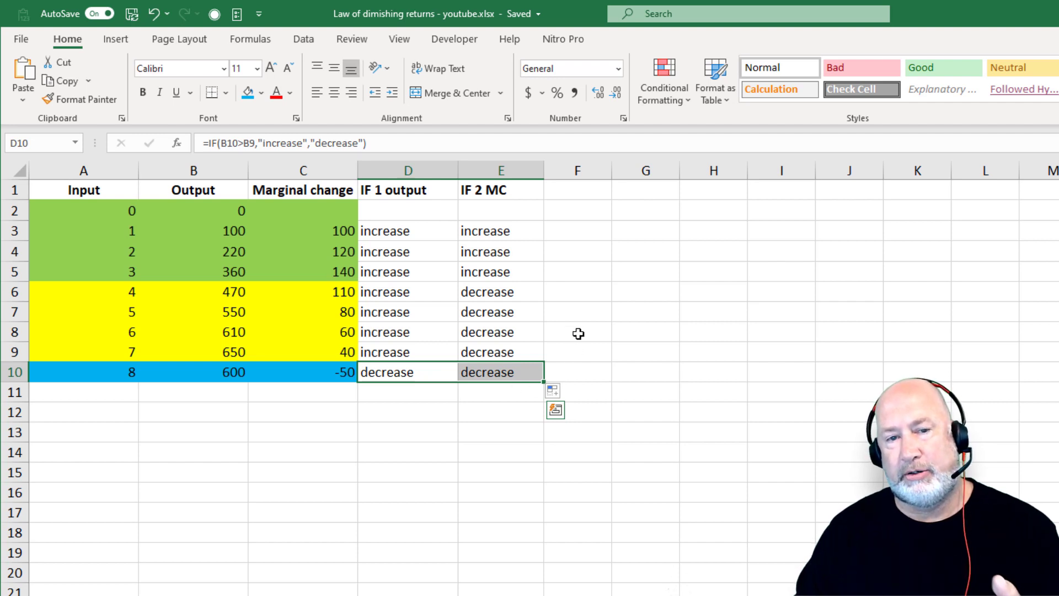
left_click(474, 290)
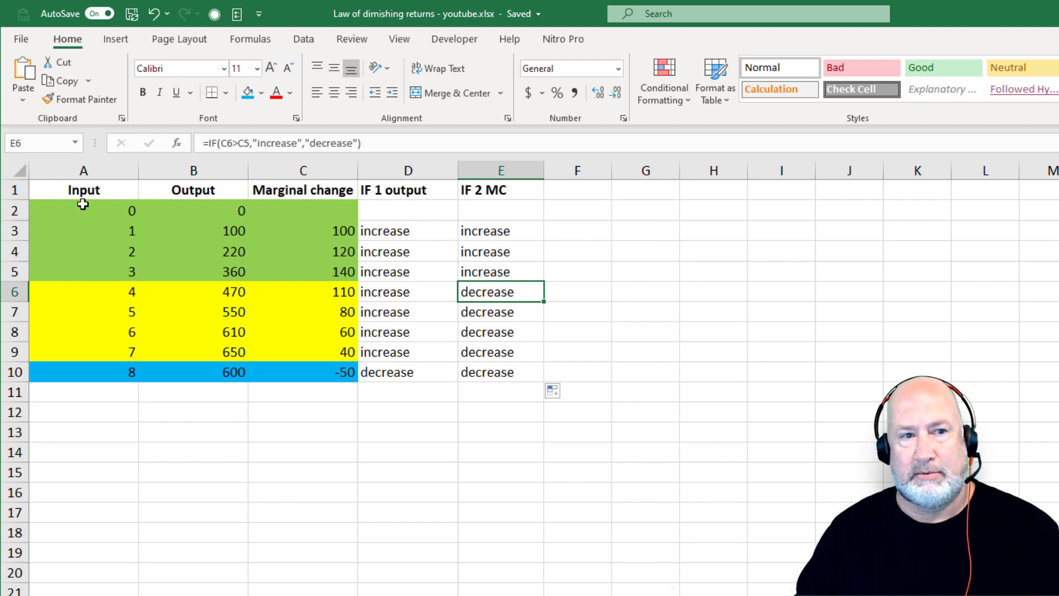
- Insert the recommended line chart of output and marginal change from the data in A1:C10
left_click_drag(82, 199, 290, 368)
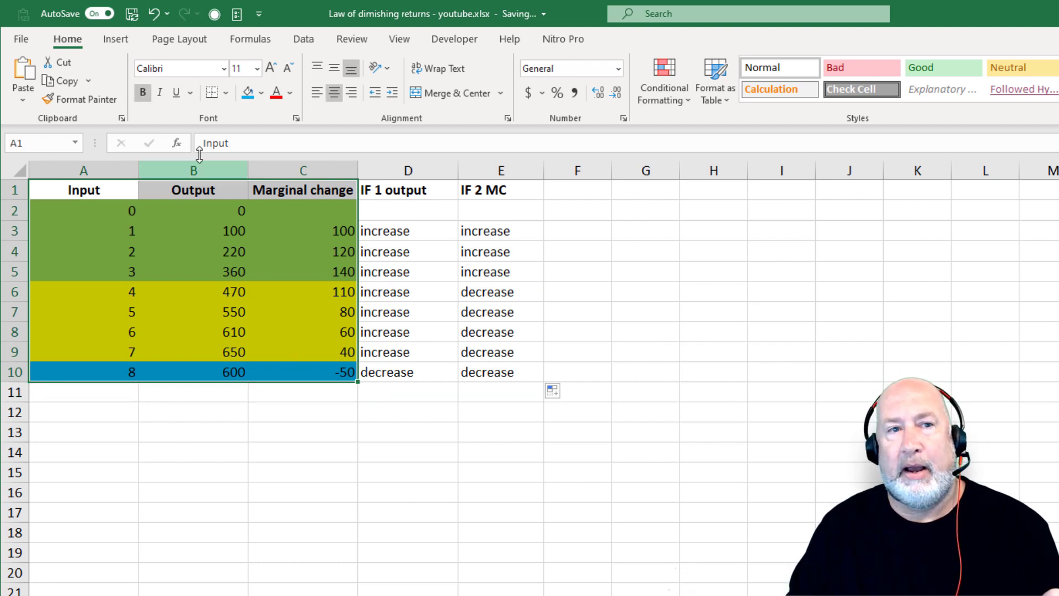
left_click(119, 41)
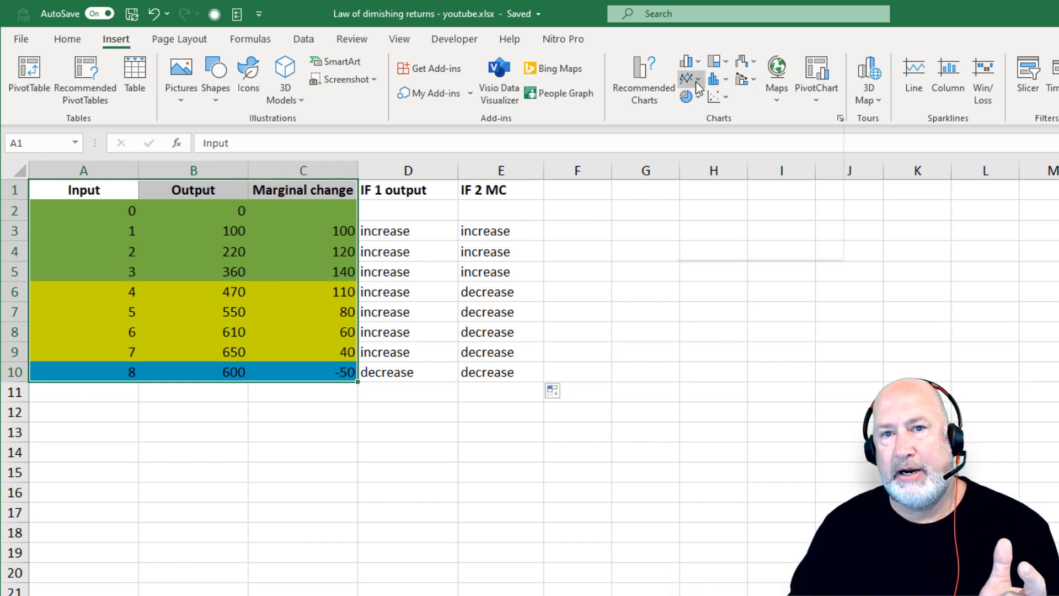
left_click(657, 81)
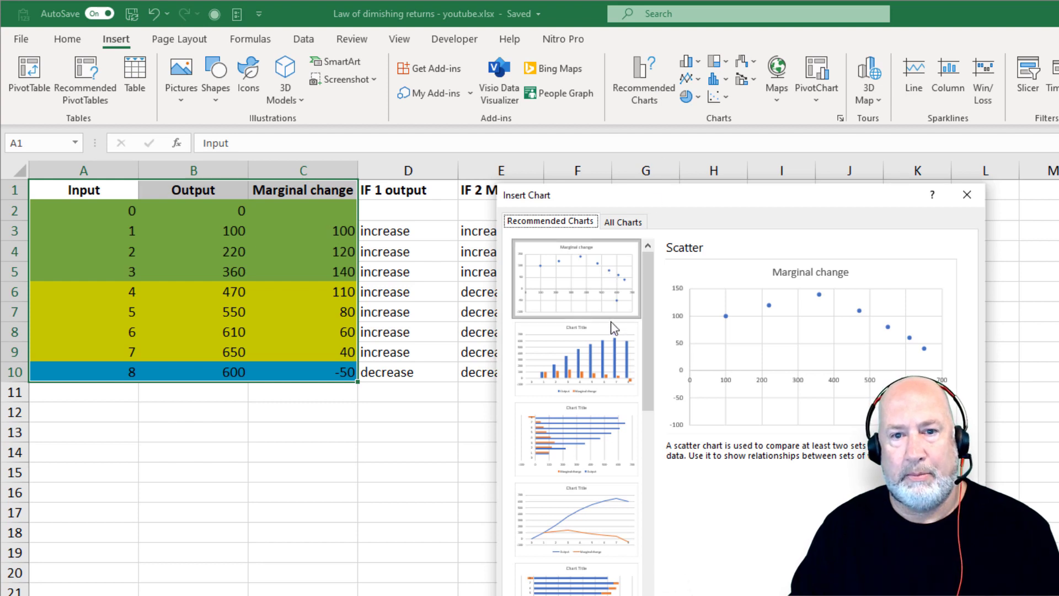
left_click(608, 347)
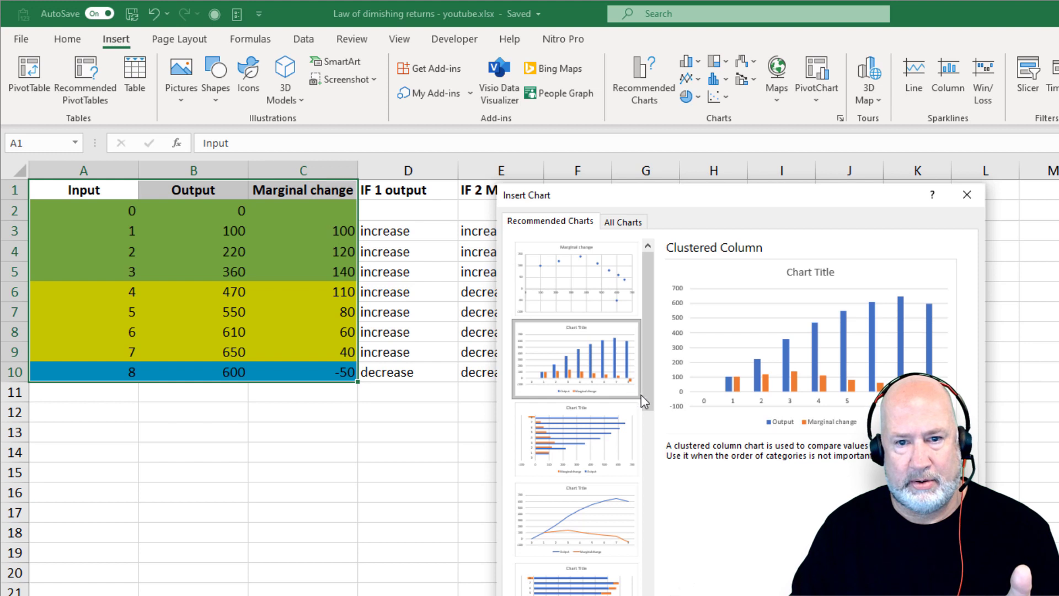
left_click_drag(646, 395, 664, 477)
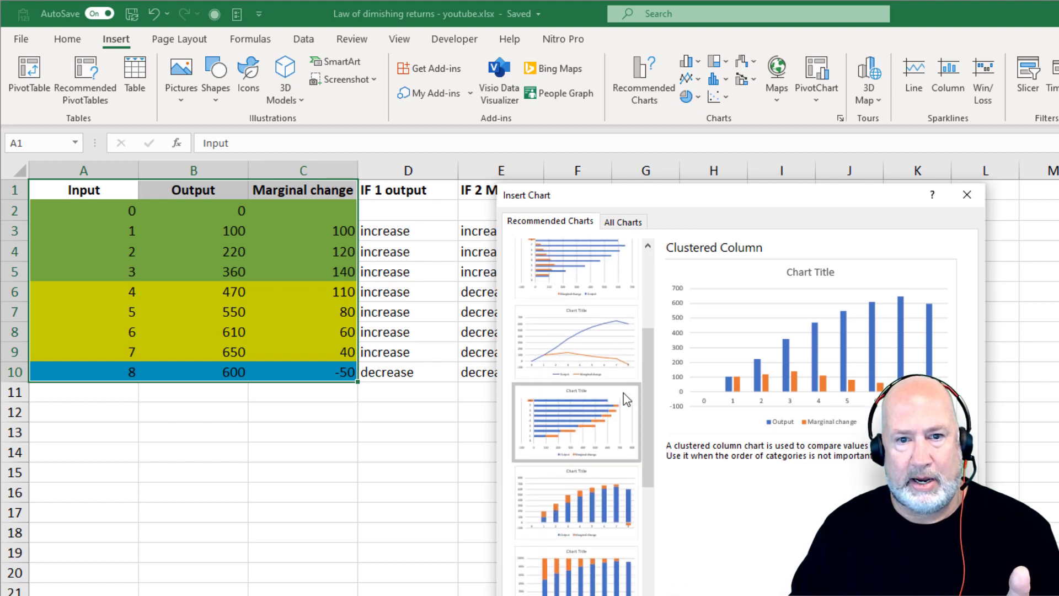
left_click(596, 368)
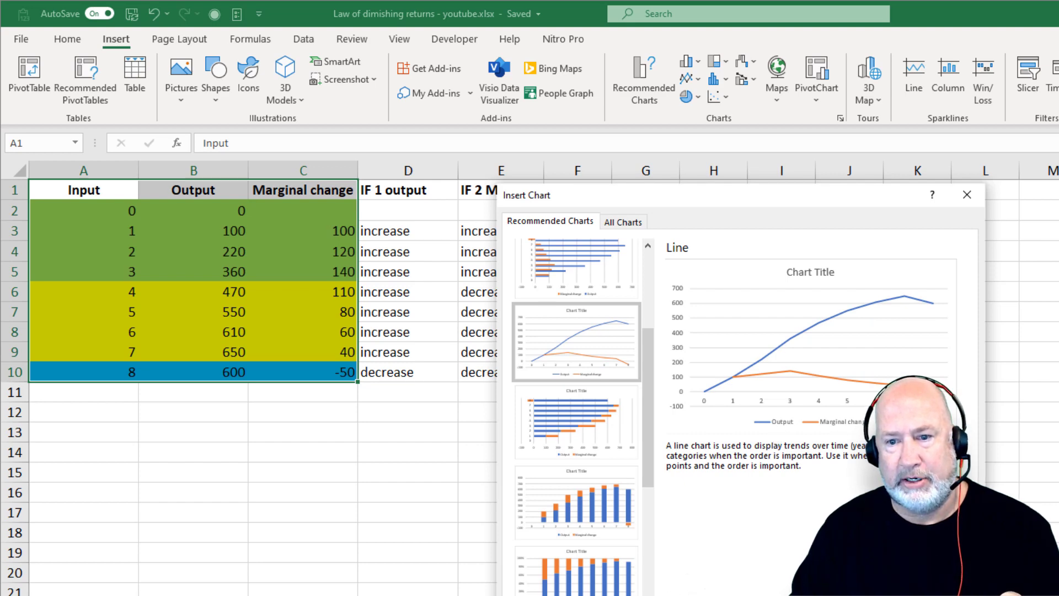
key("Return")
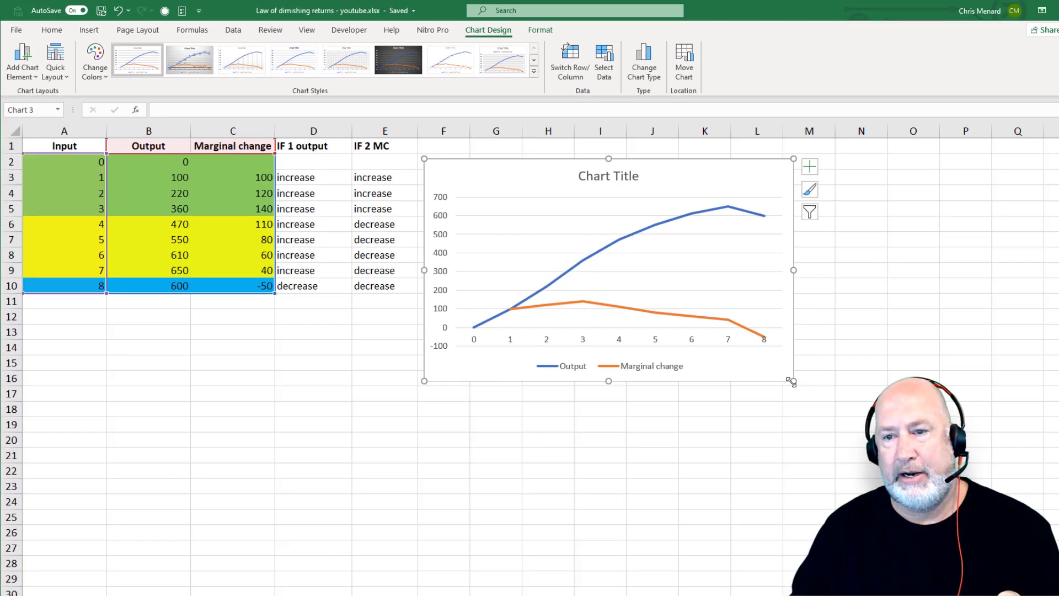
- Enlarge the line chart to reach column N and row 20, and apply the grey gradient style with values inside round markers
left_click_drag(794, 382, 878, 440)
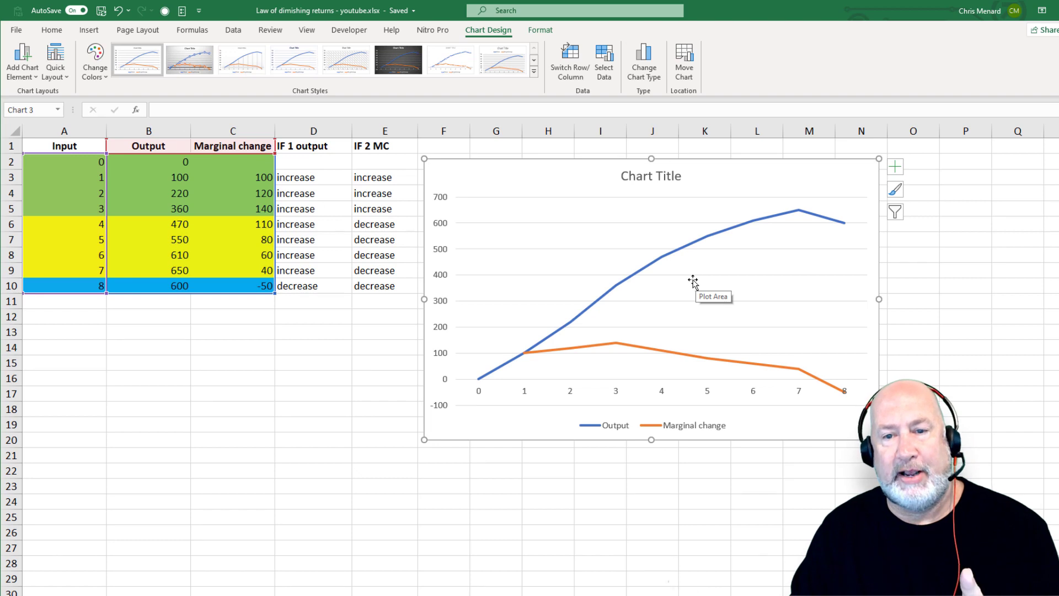
left_click(197, 65)
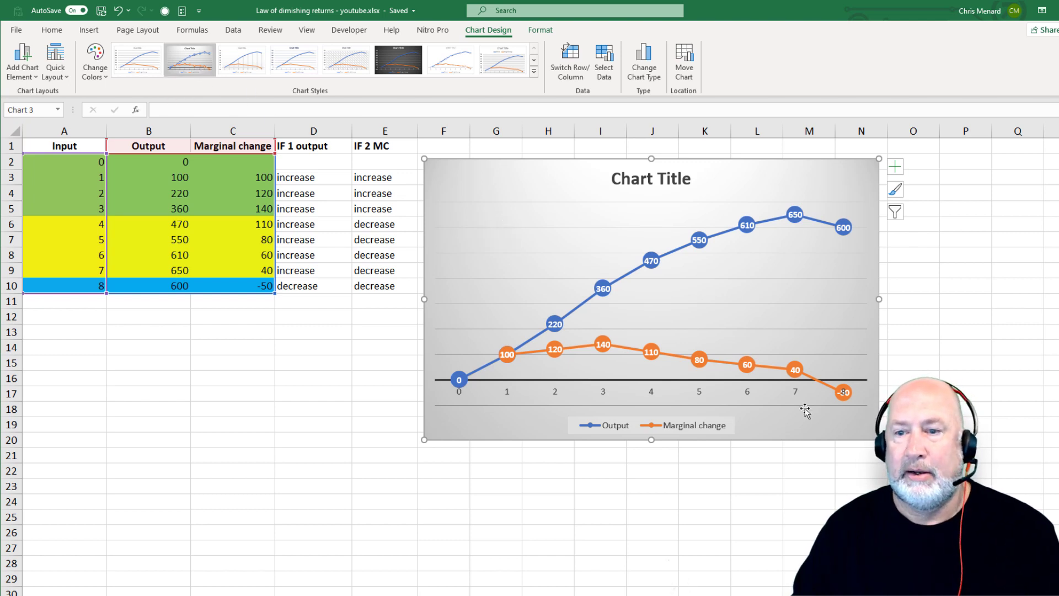
left_click(963, 314)
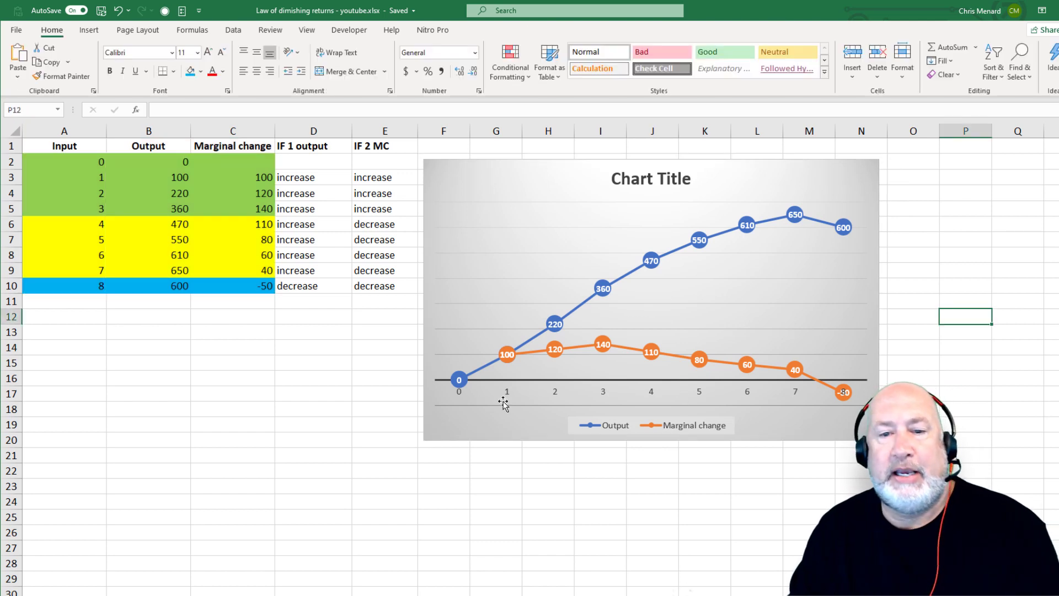